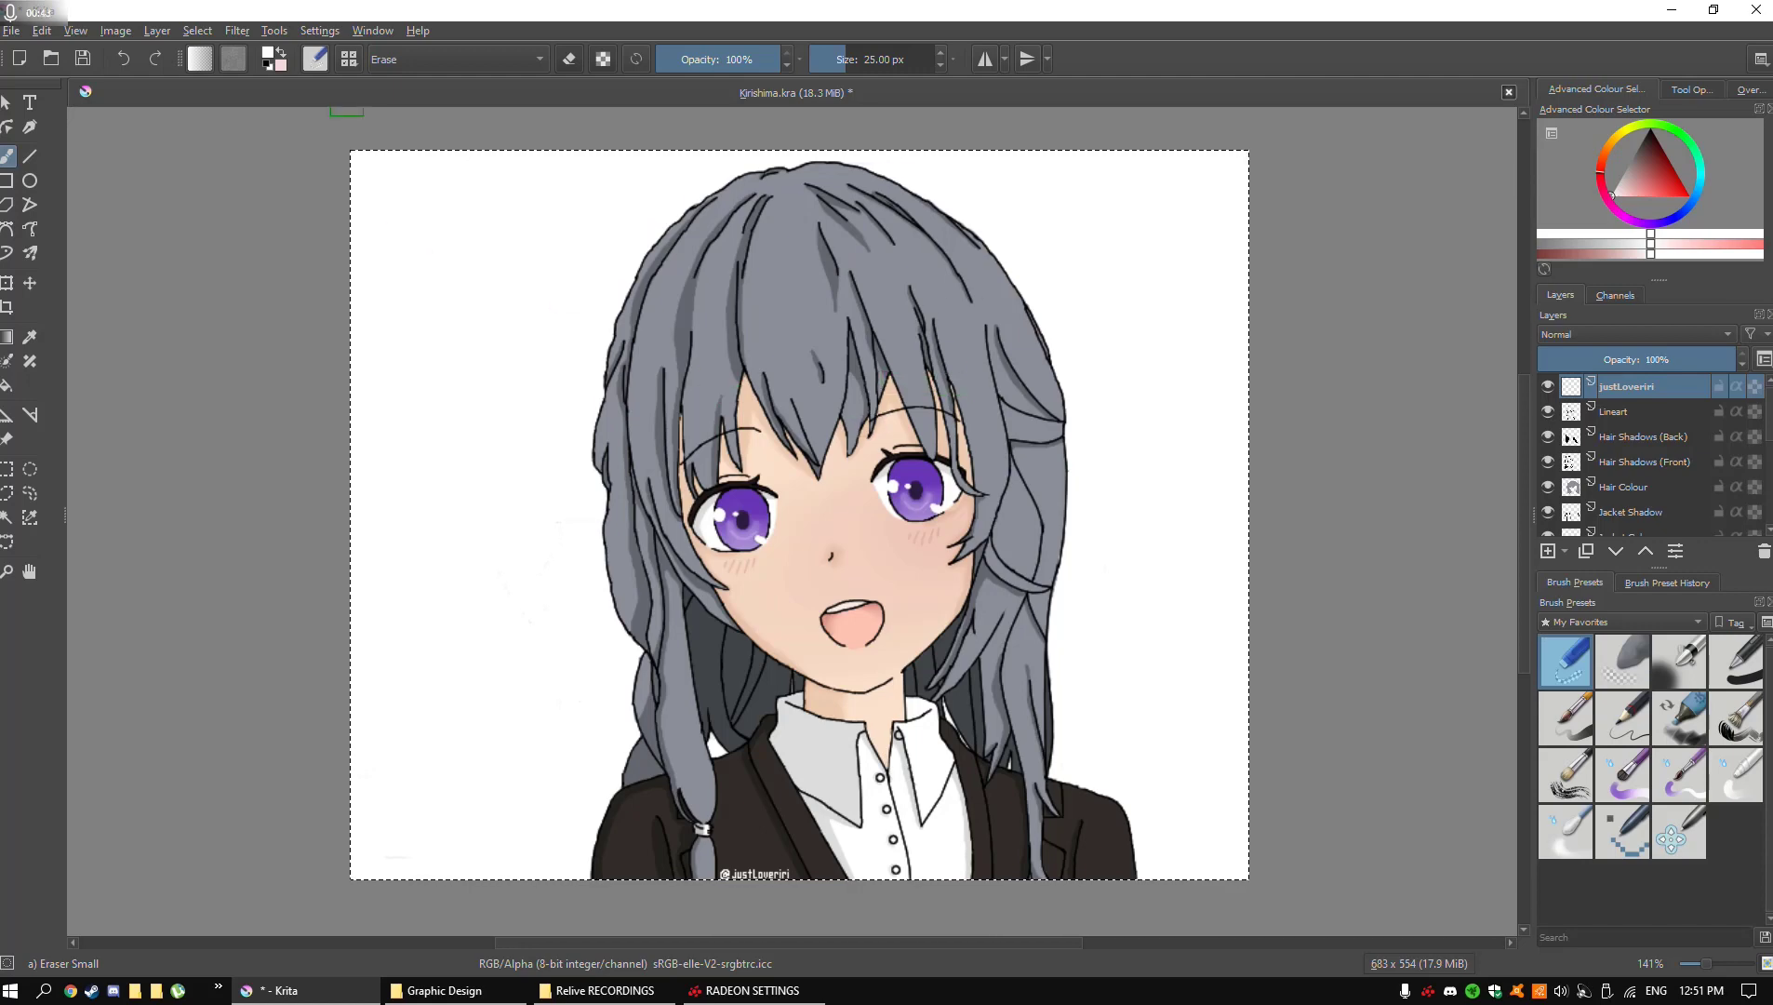
# Start exporting the portrait and change the file extension from png to jpg
pyautogui.click(12, 30)
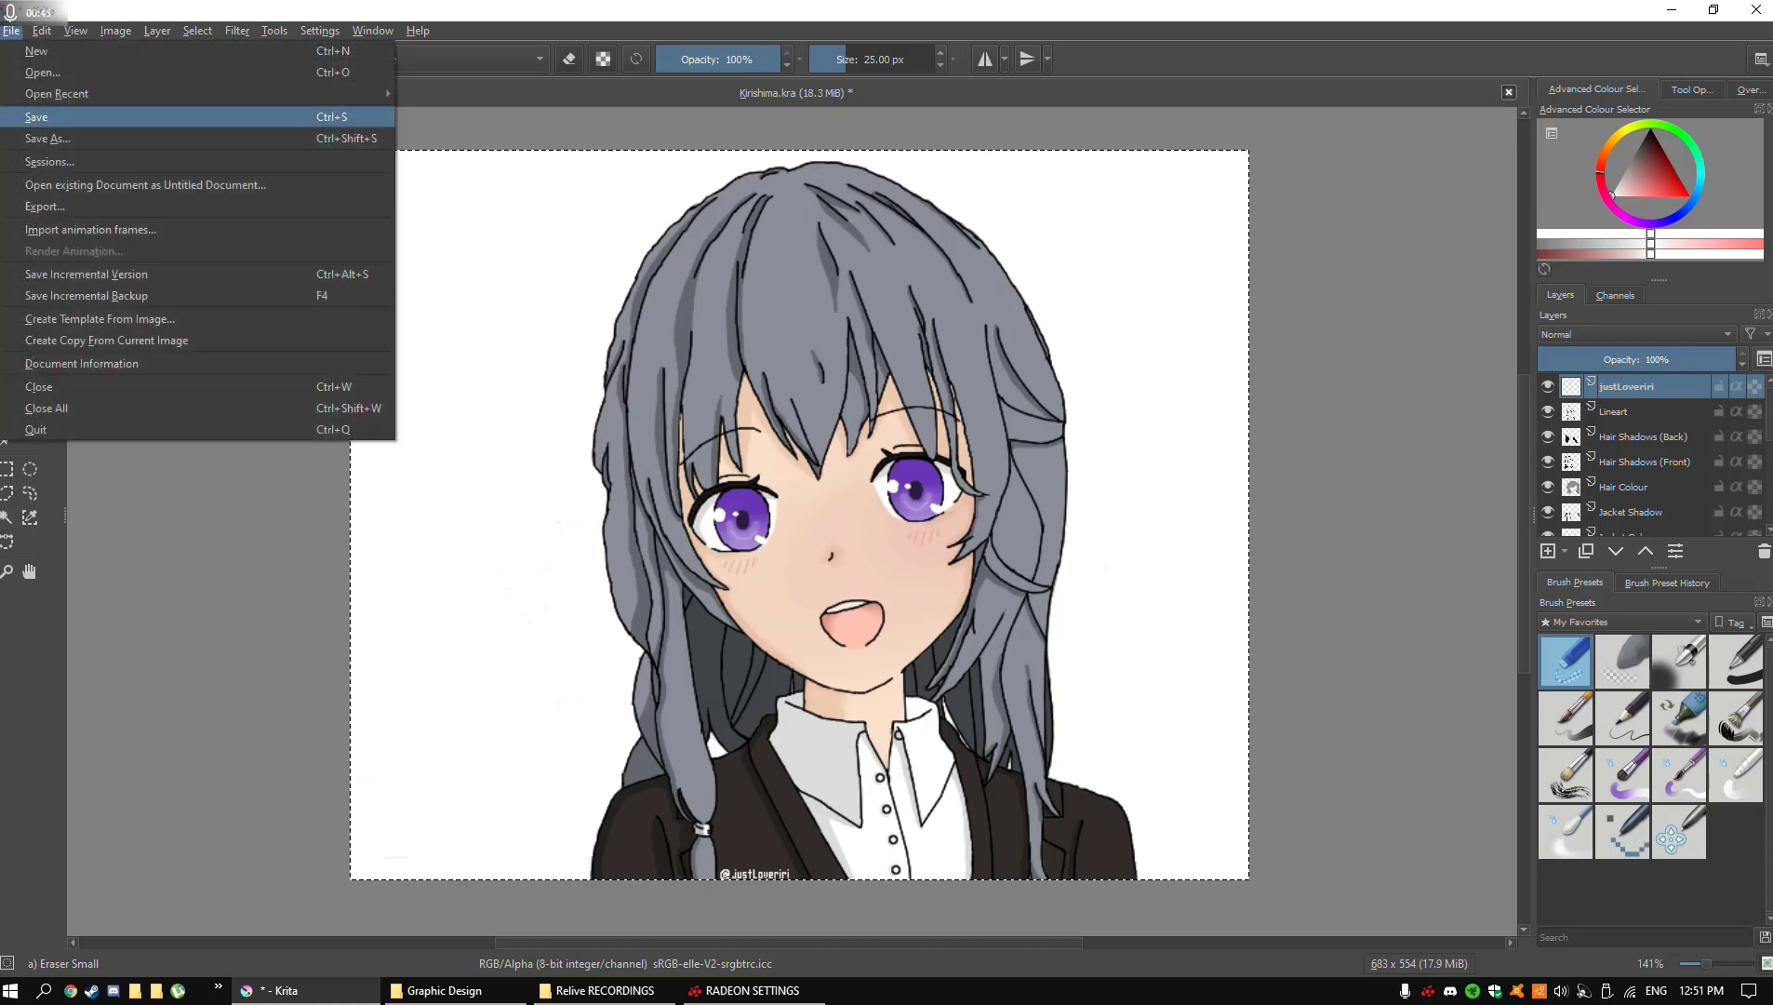
pyautogui.click(11, 31)
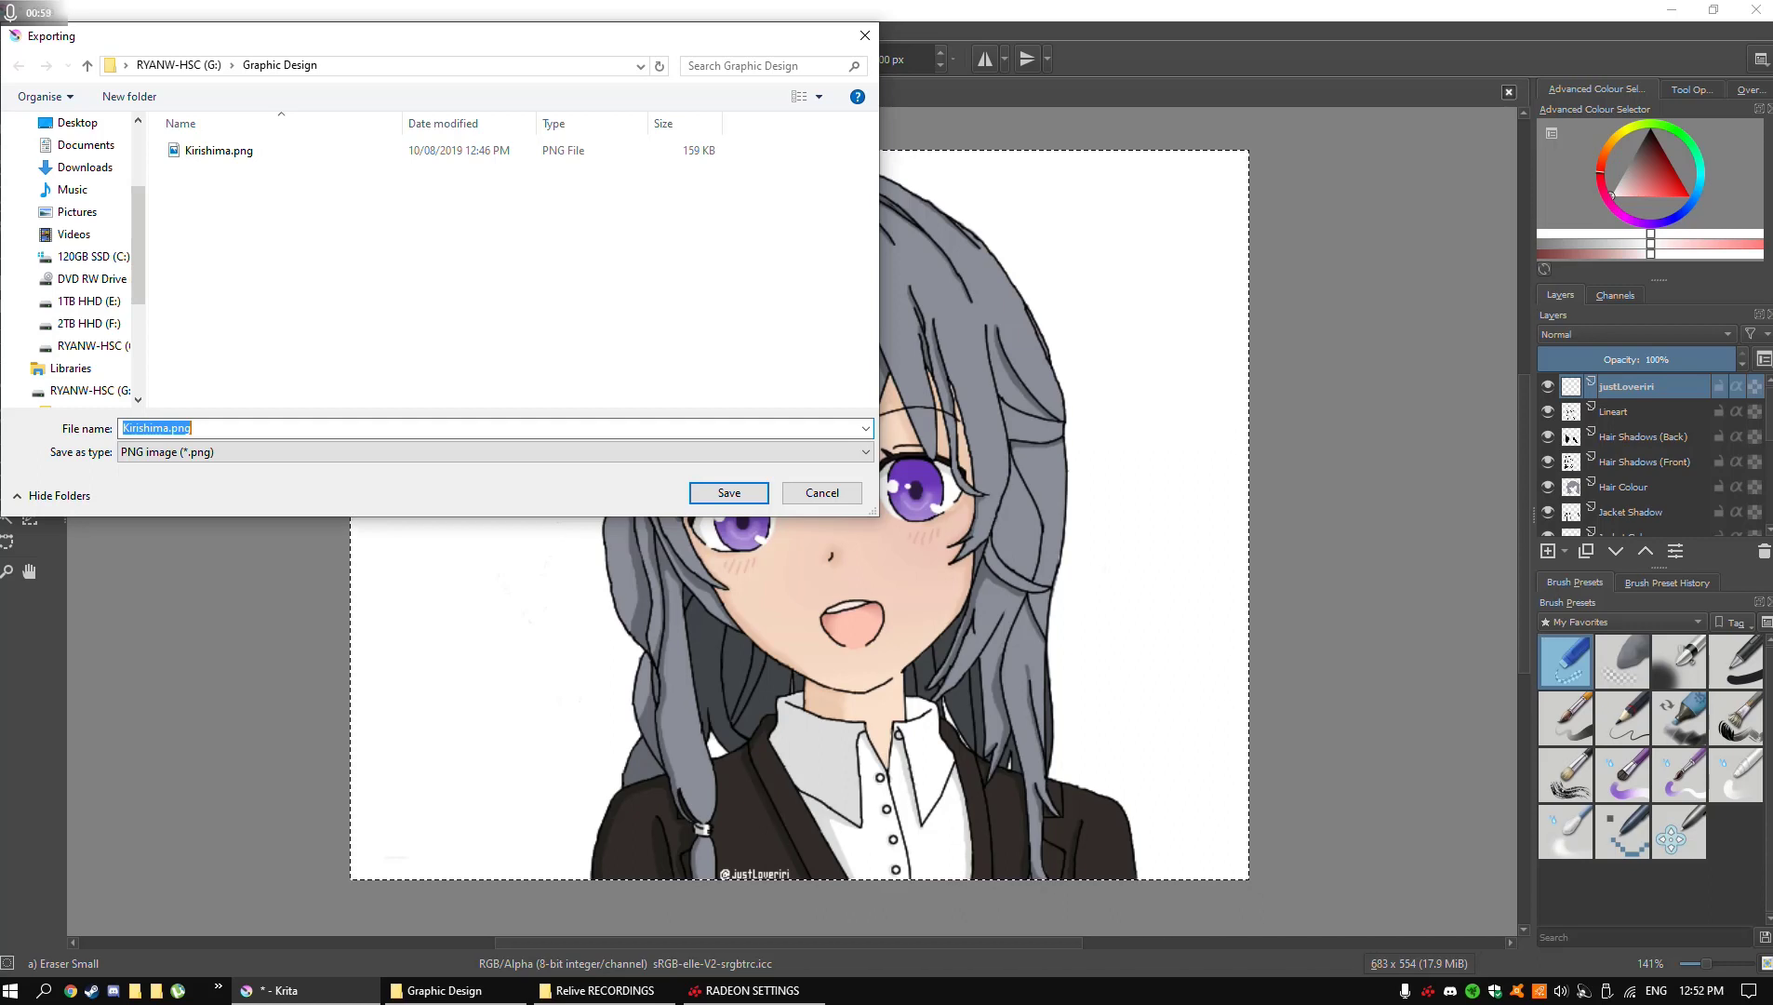
pyautogui.click(246, 431)
pyautogui.press('BackSpace')
pyautogui.press('BackSpace')
pyautogui.press('BackSpace')
pyautogui.write('jpg')
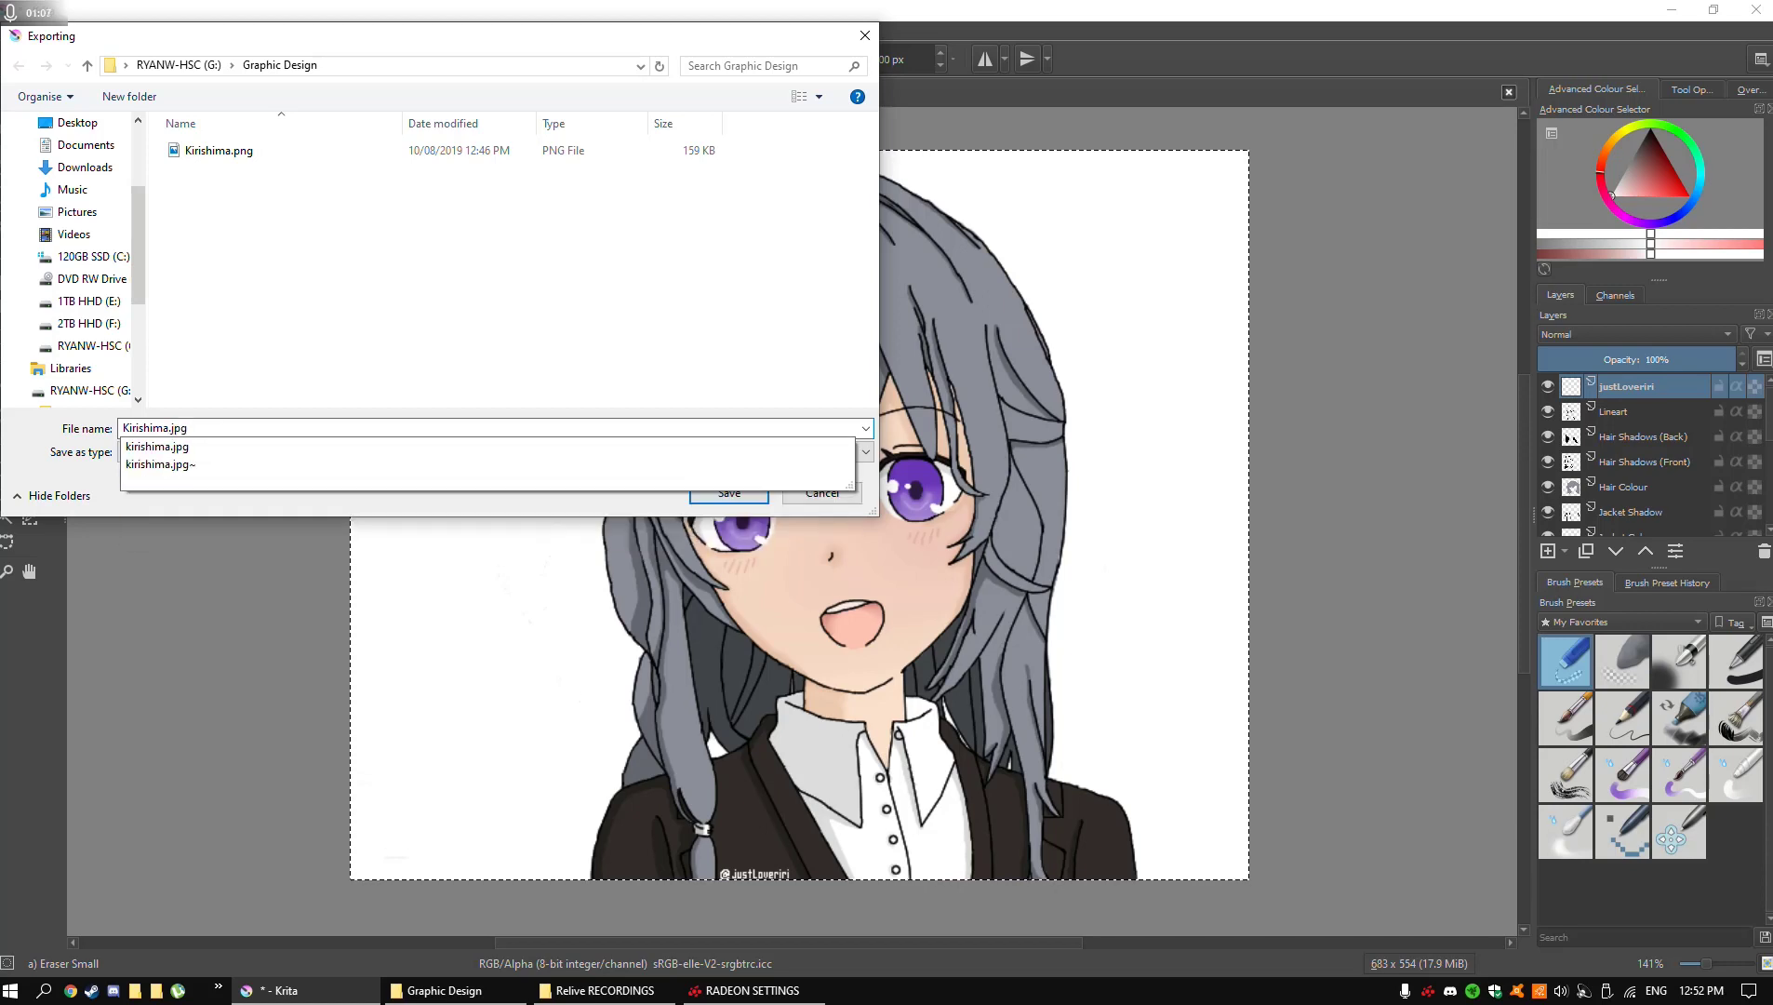
pyautogui.press('Escape')
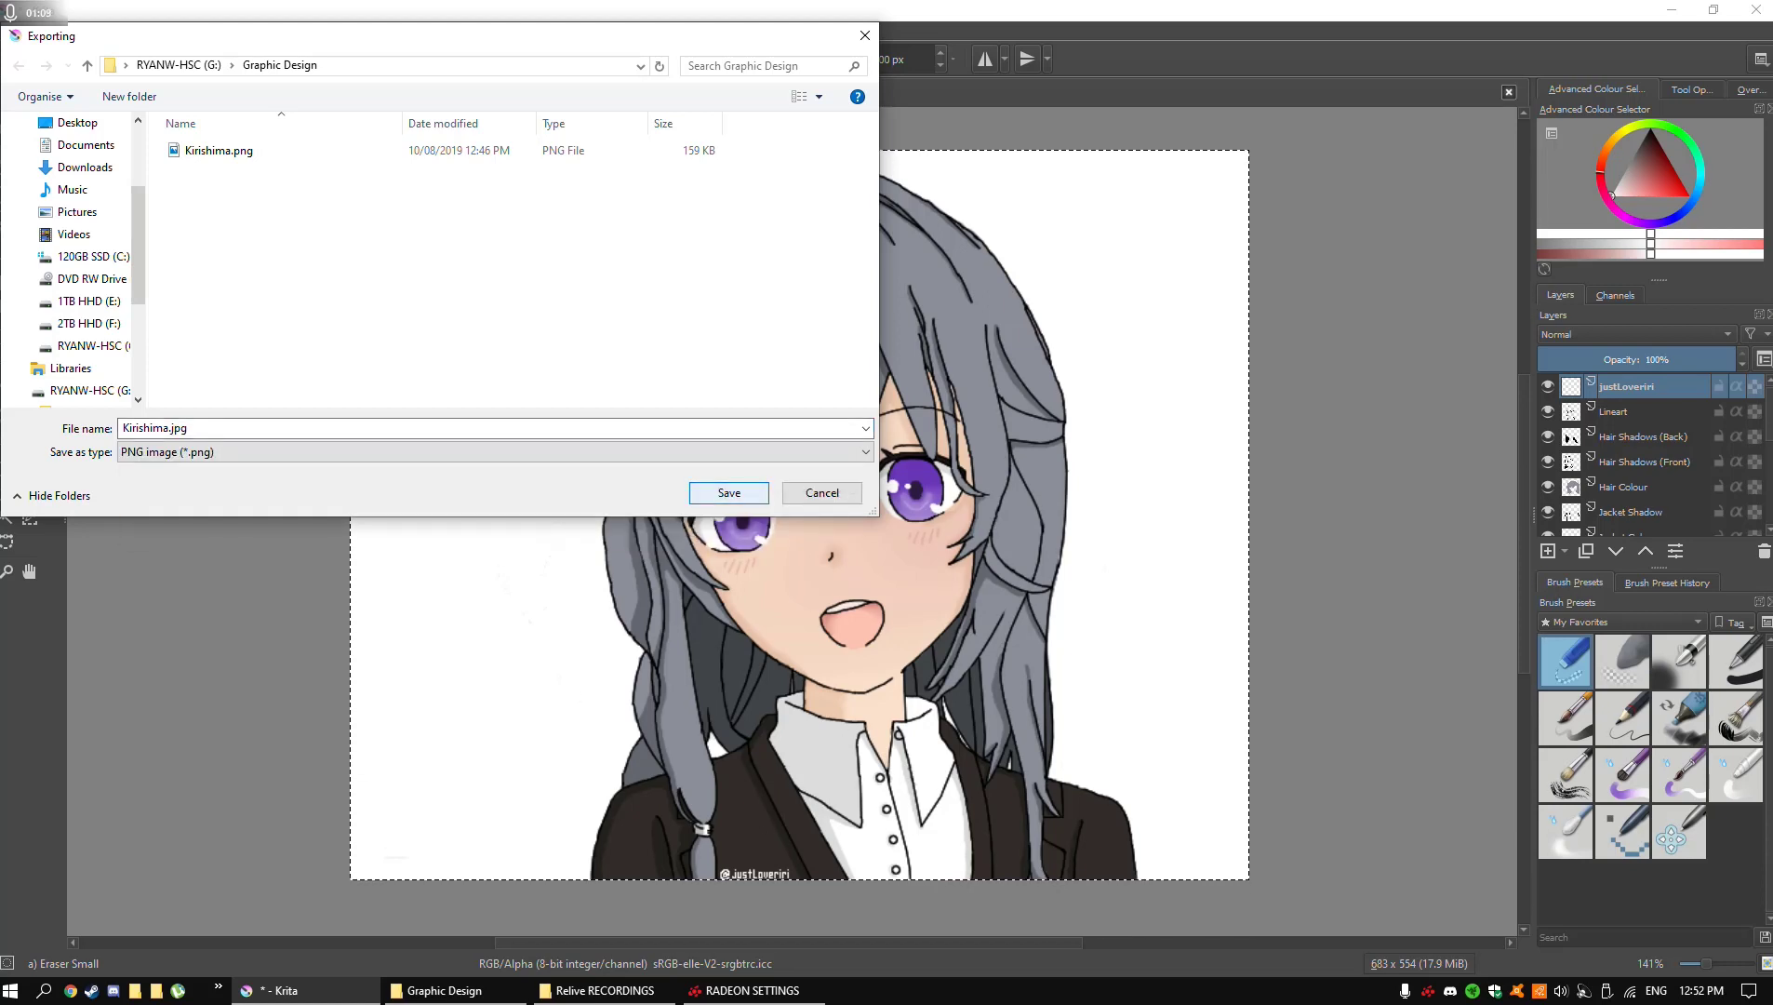
# Rename the export to Test.jpg and confirm saving it
pyautogui.doubleClick(168, 428)
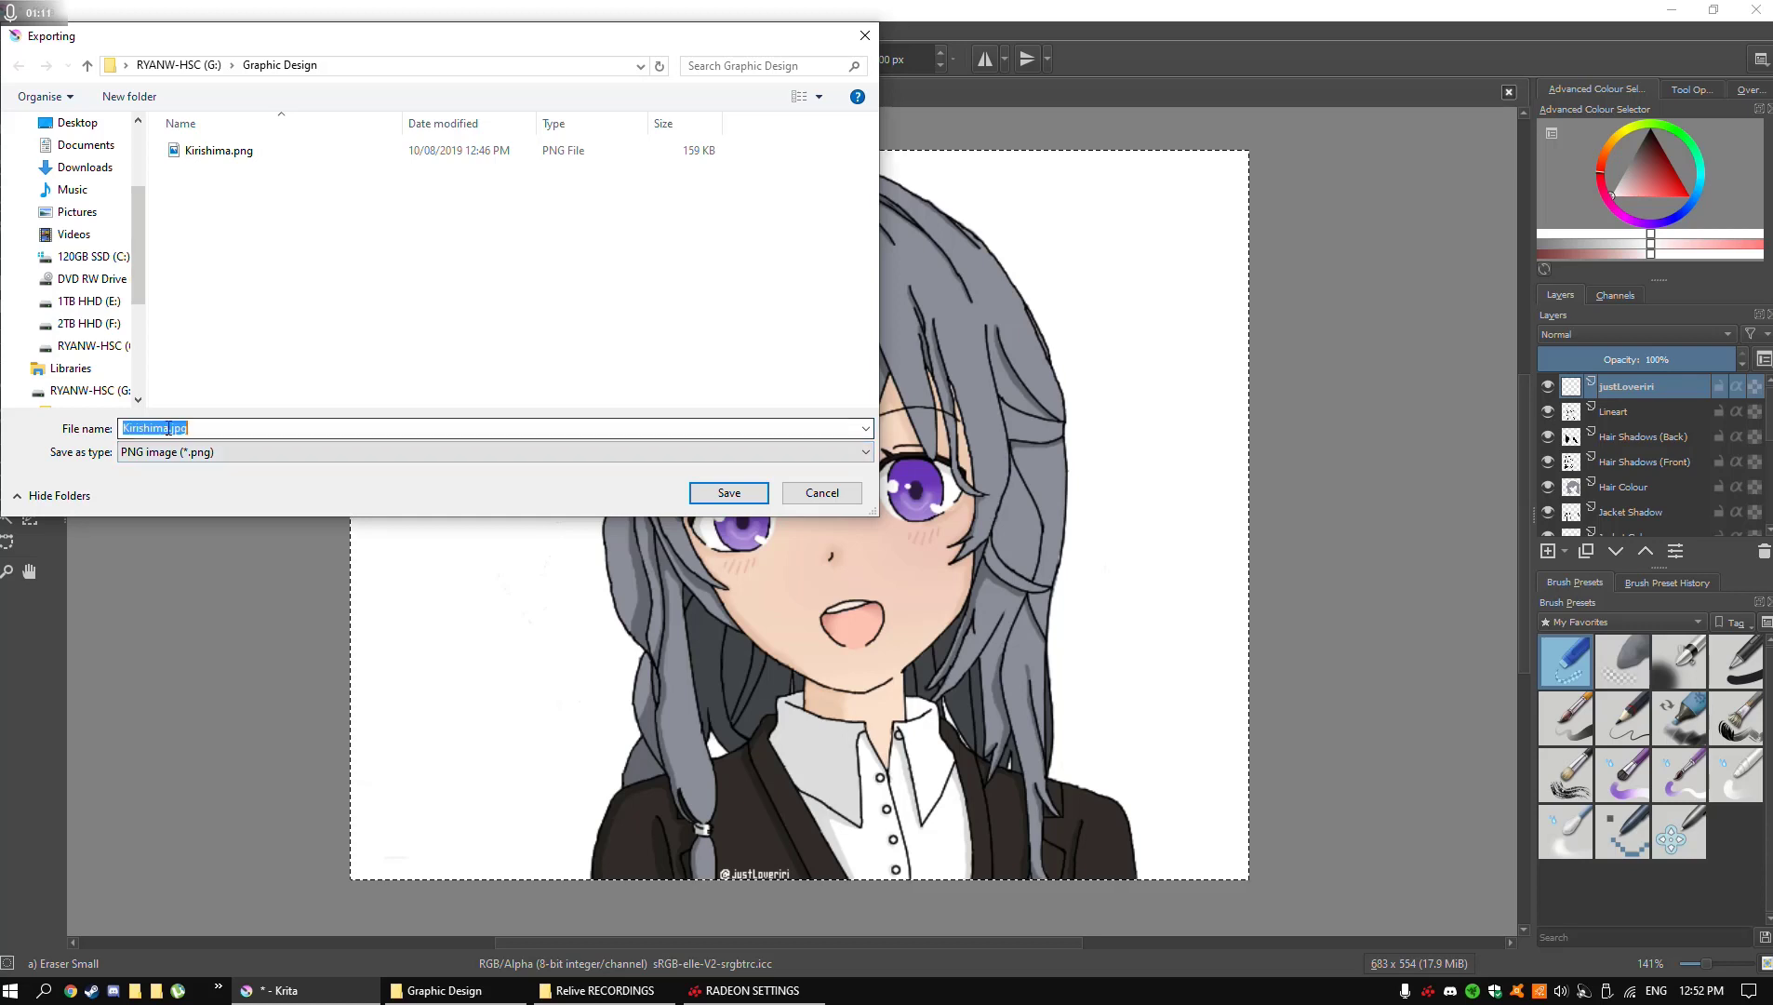
pyautogui.click(168, 429)
pyautogui.moveTo(168, 429); pyautogui.dragTo(122, 428)
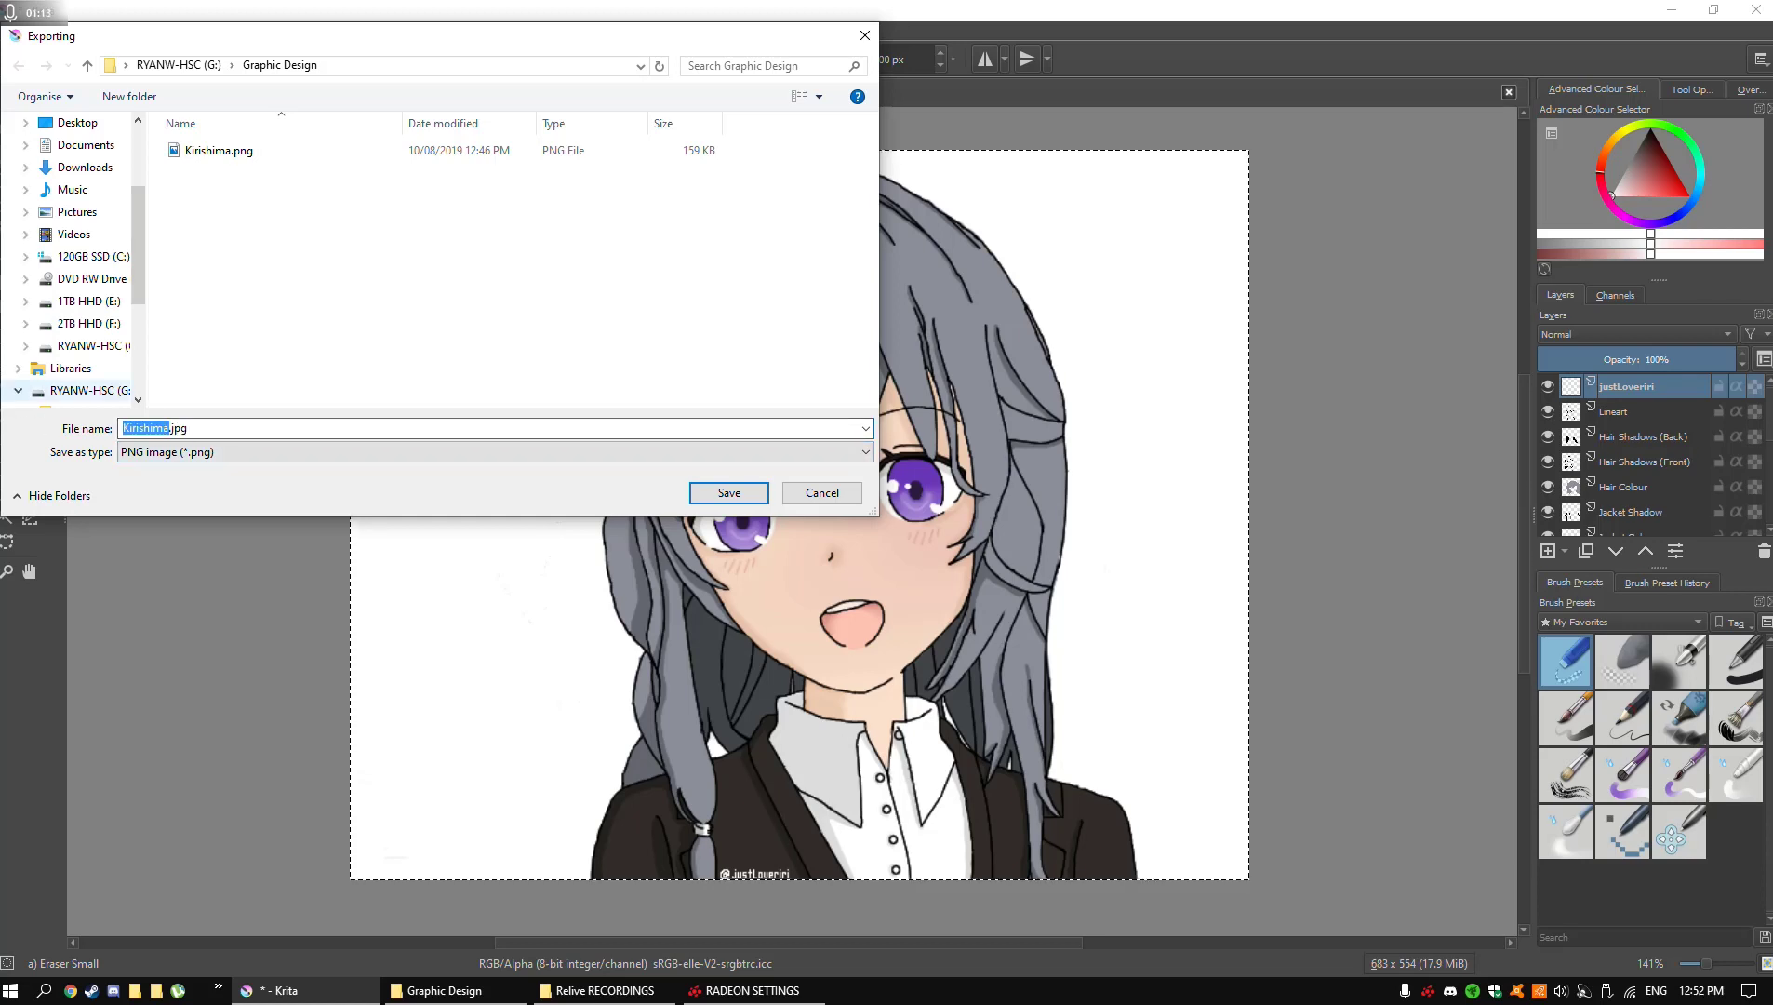
pyautogui.write('Test')
pyautogui.press('Return')
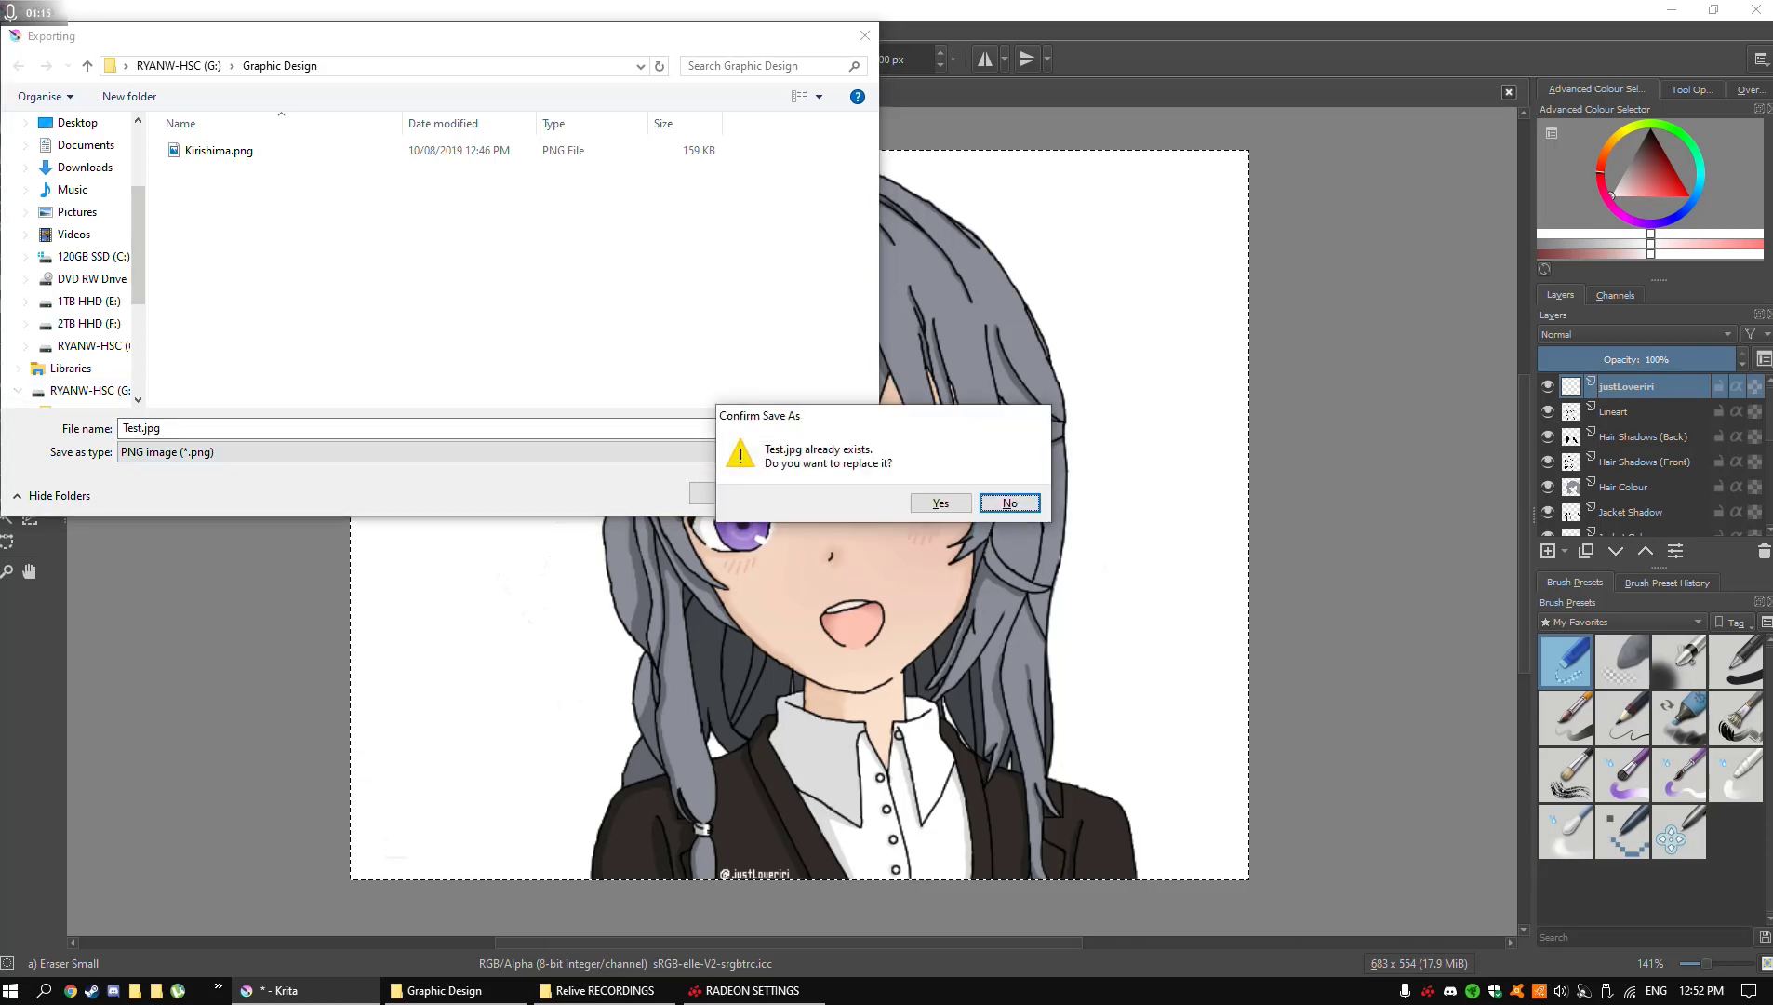
# Agree to replace the existing Test.jpg and view the JPEG Advanced quality settings
pyautogui.press('Left')
pyautogui.press('Return')
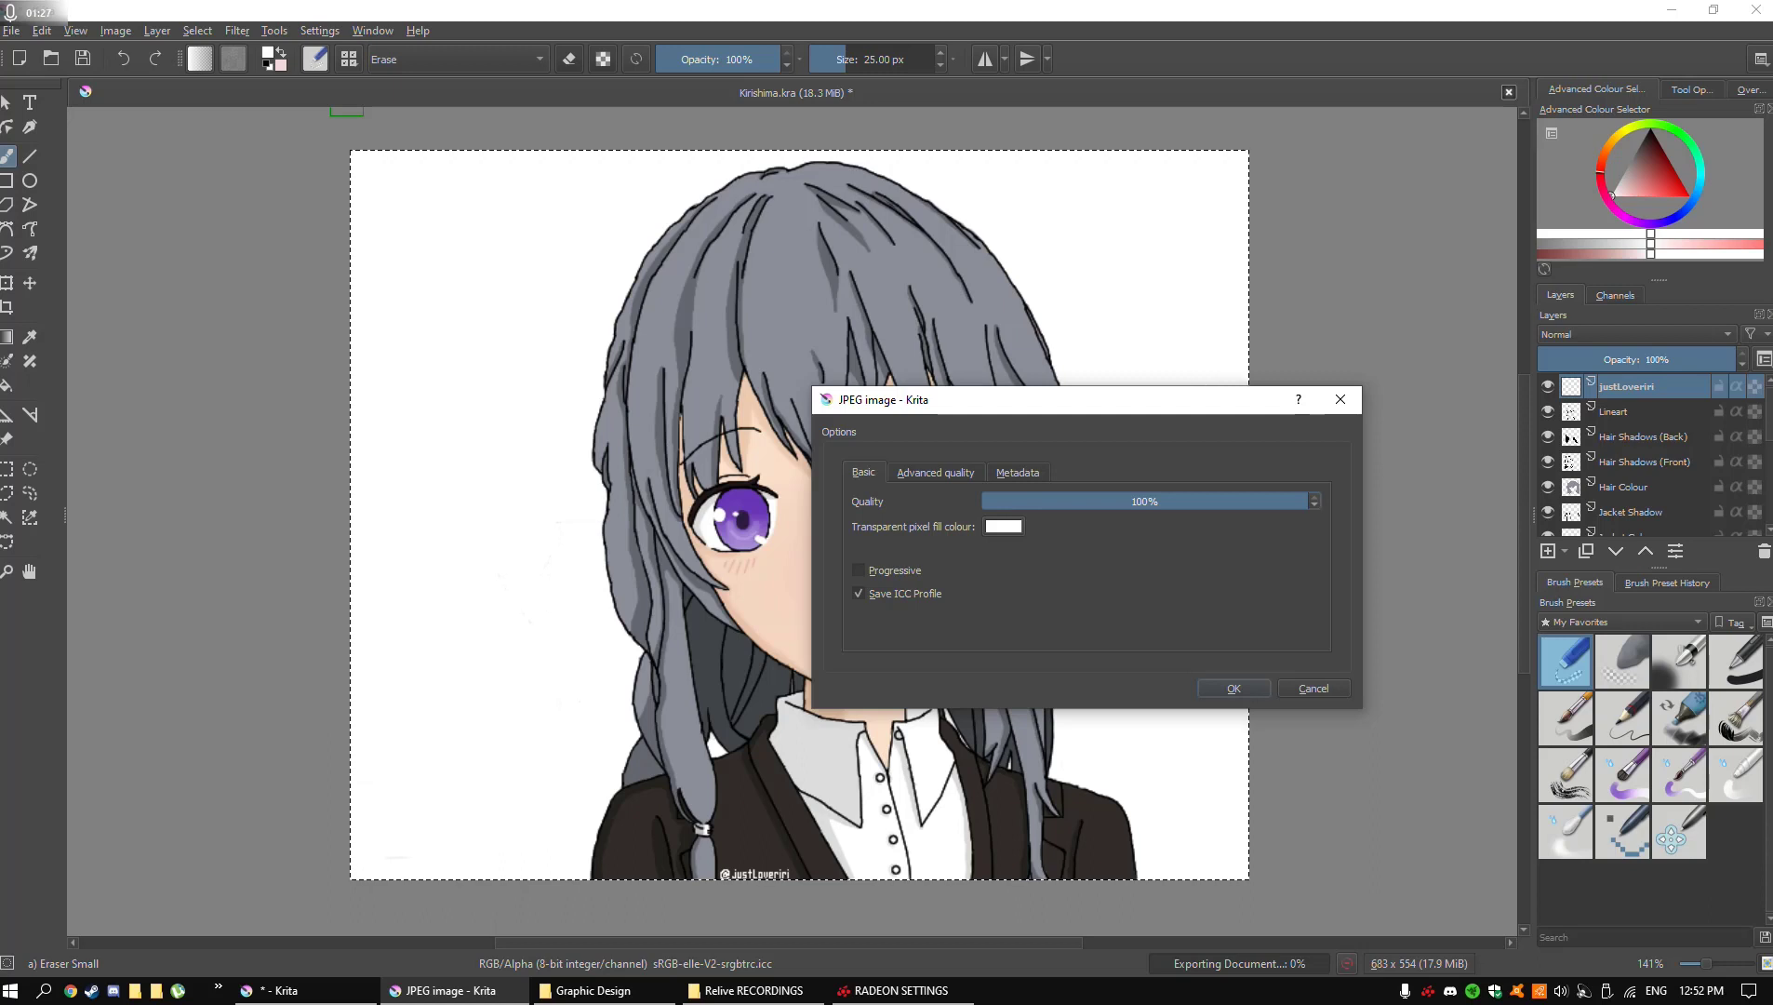
pyautogui.hotkey('ctrl', 'Tab')
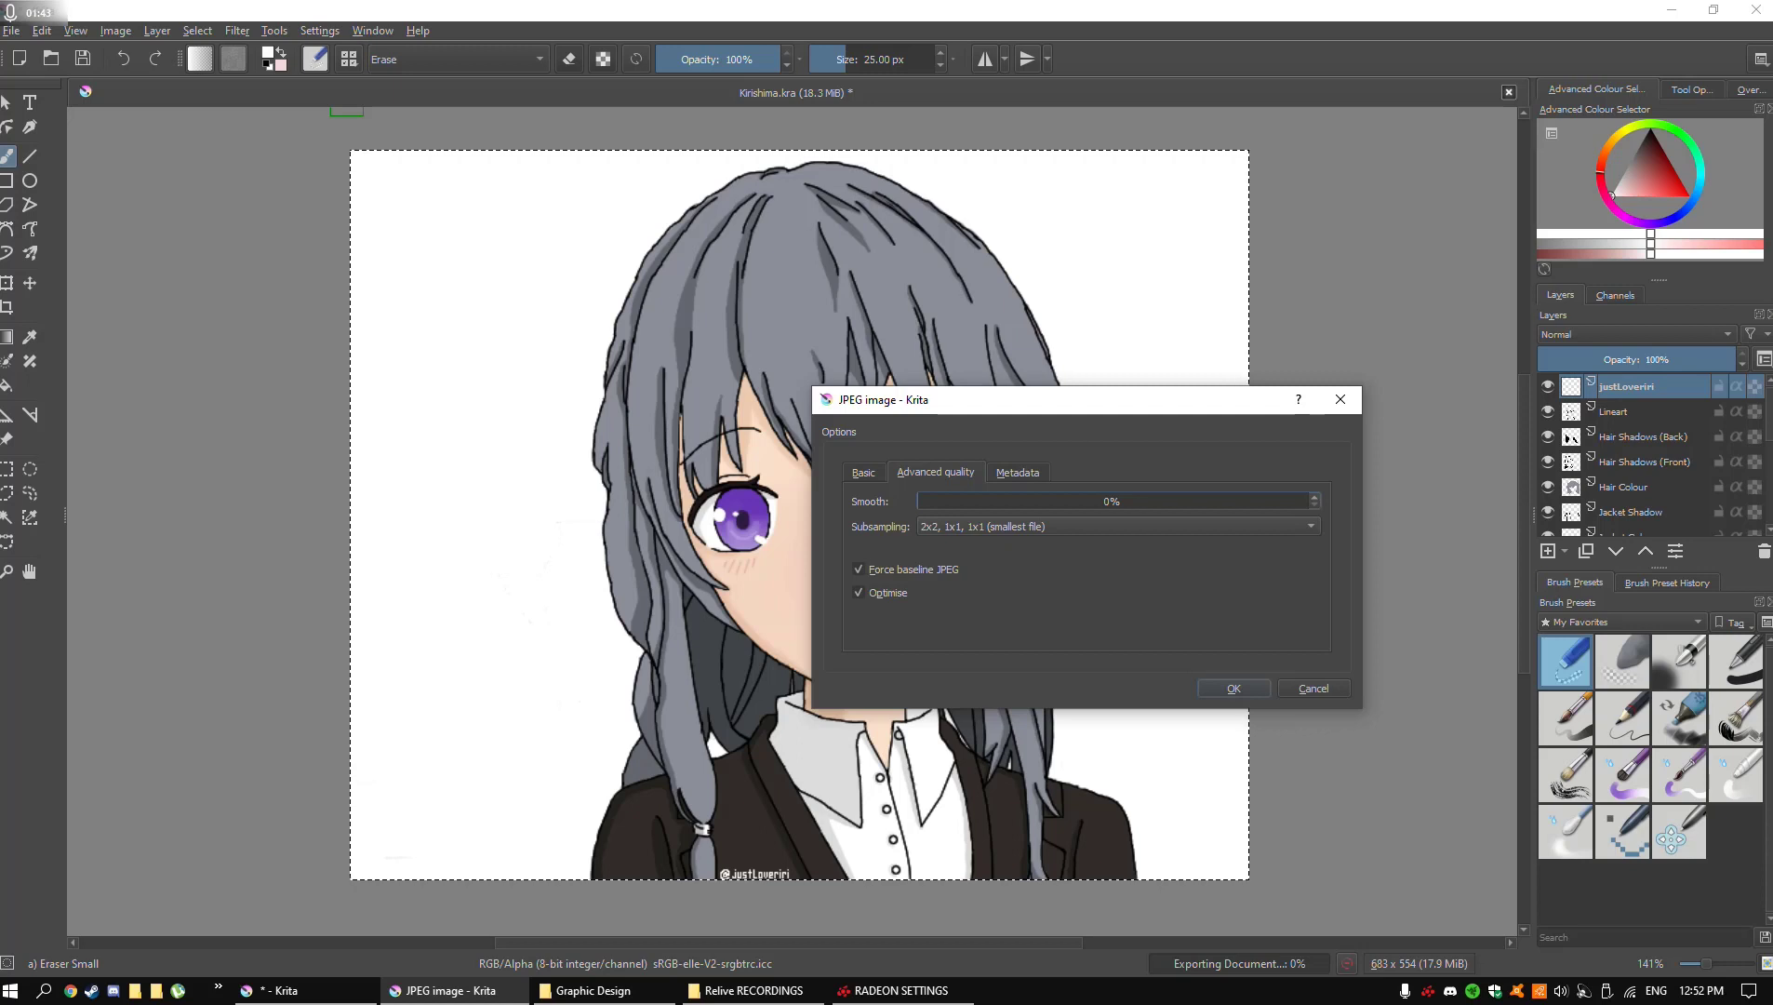
# Choose 1x1, 1x1, 1x1 best-quality subsampling, check the Metadata tab, and save Test.jpg
pyautogui.click(1117, 527)
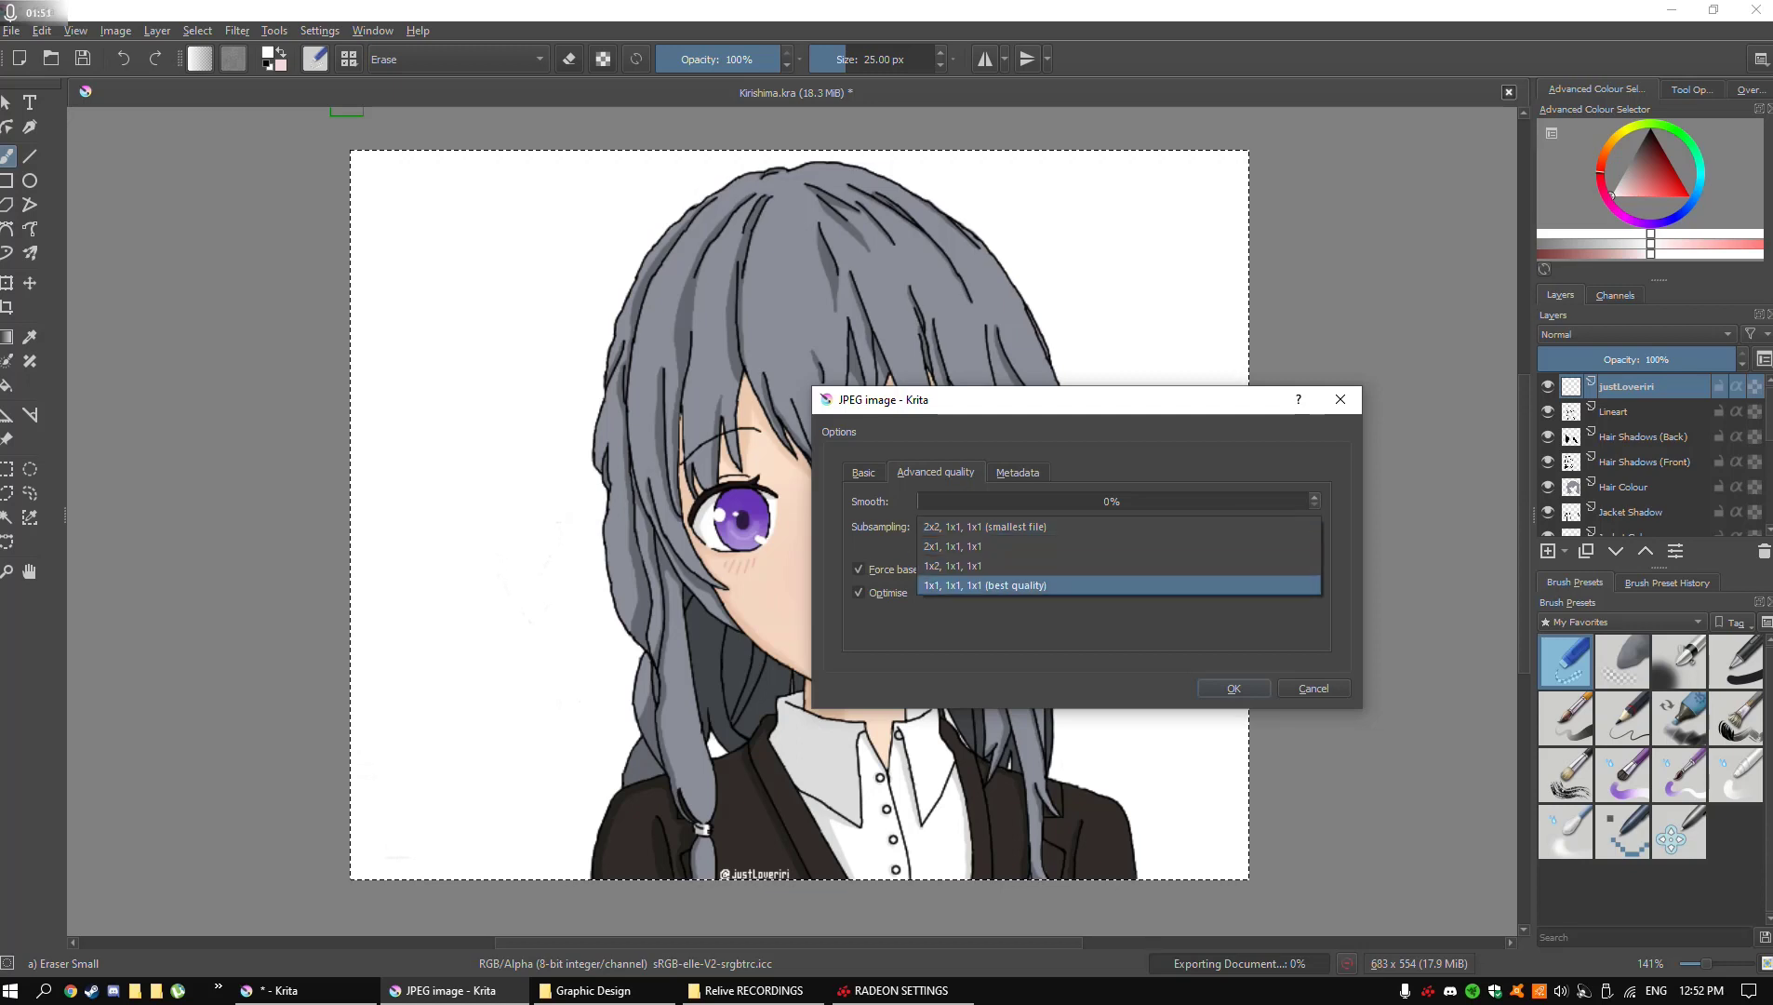
pyautogui.press('Return')
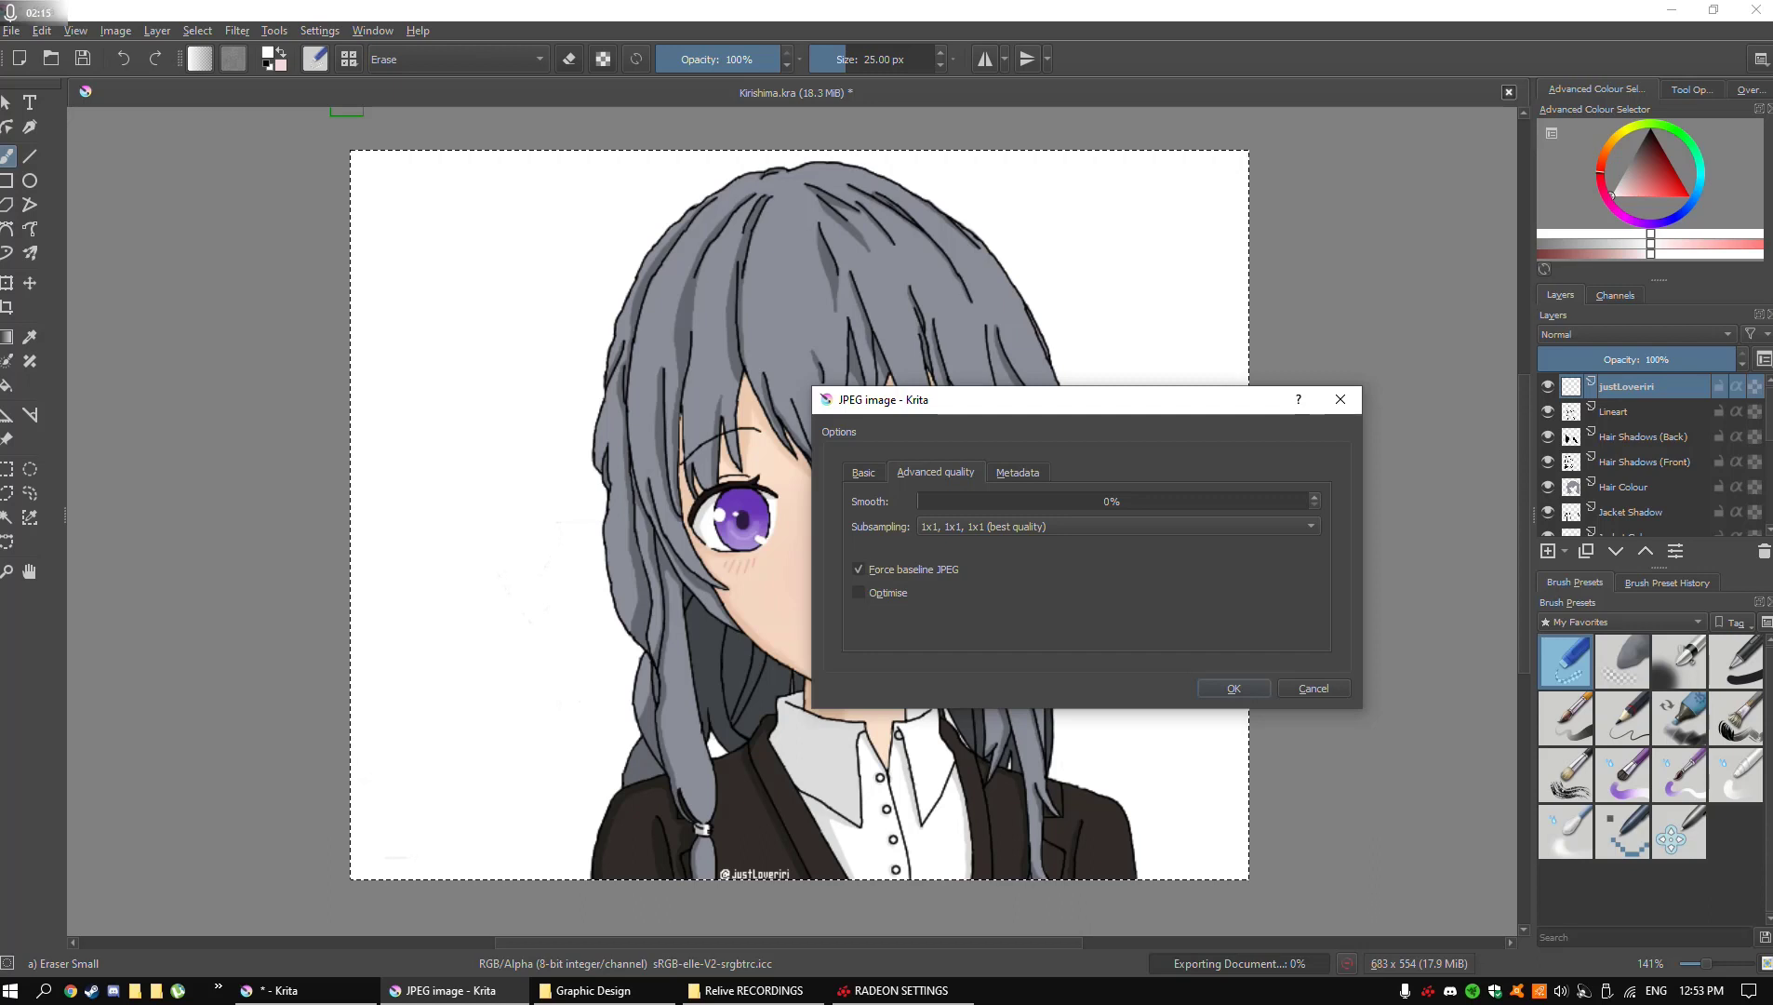
pyautogui.hotkey('ctrl', 'Tab')
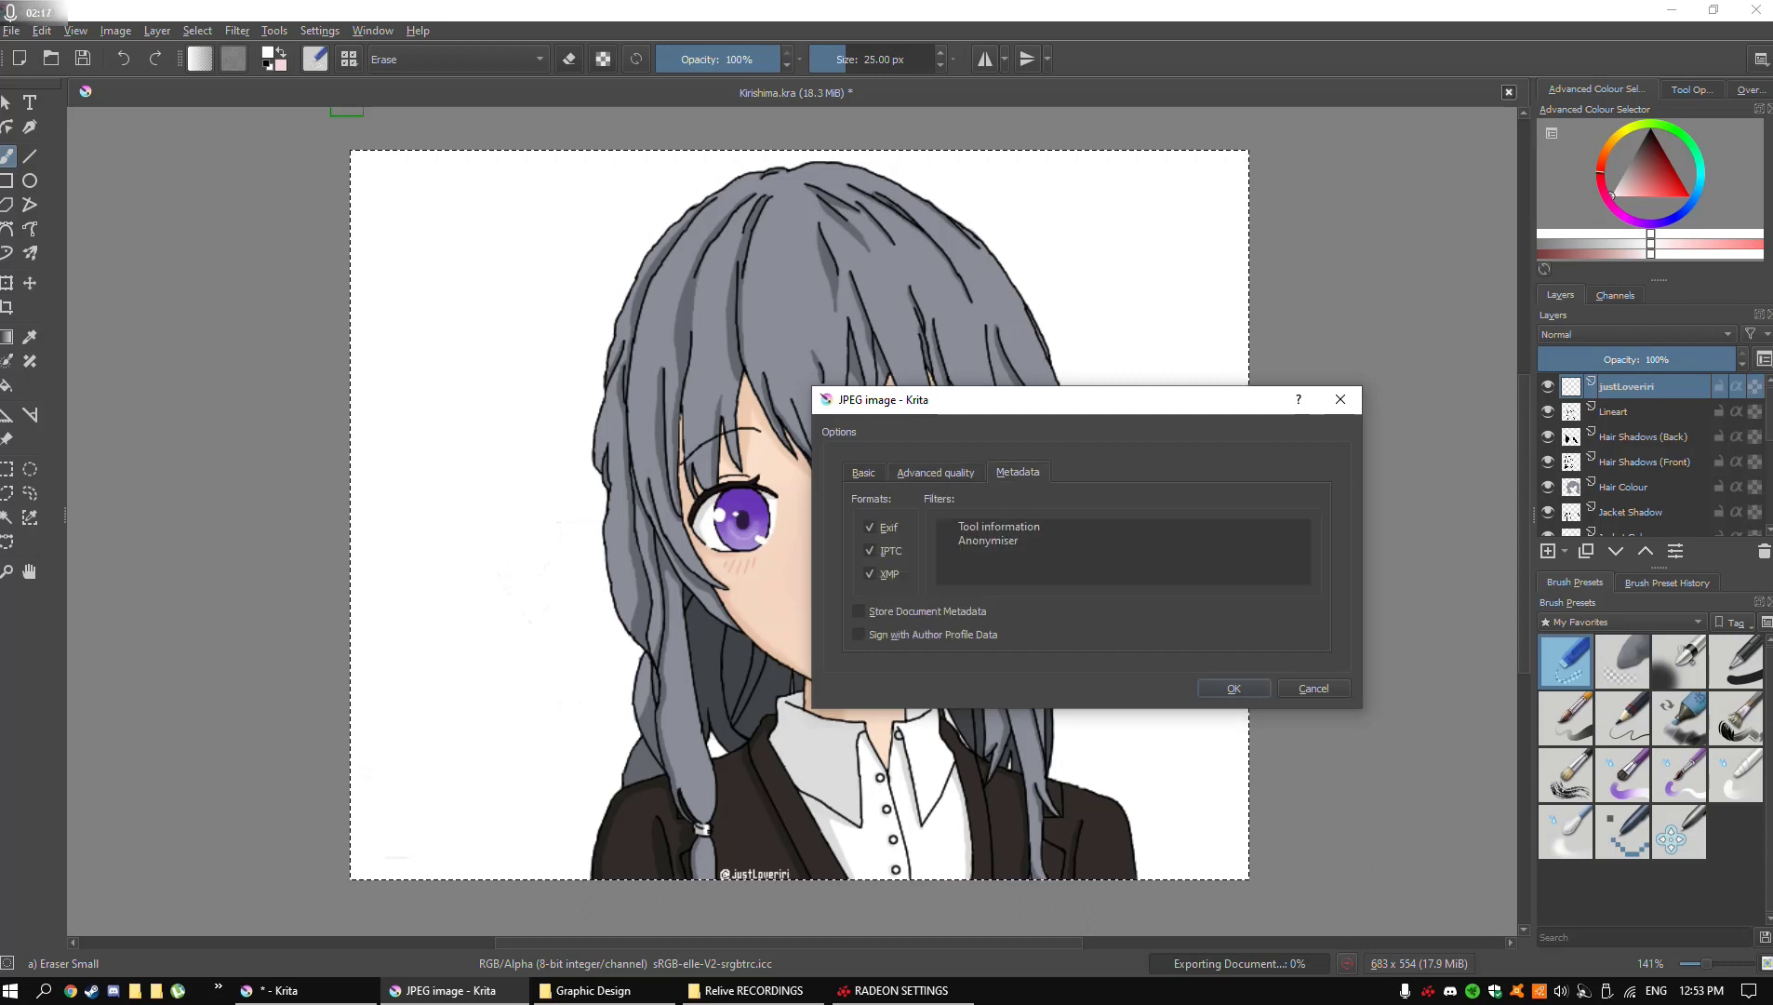
pyautogui.hotkey('ctrl', 'shift', 'Tab')
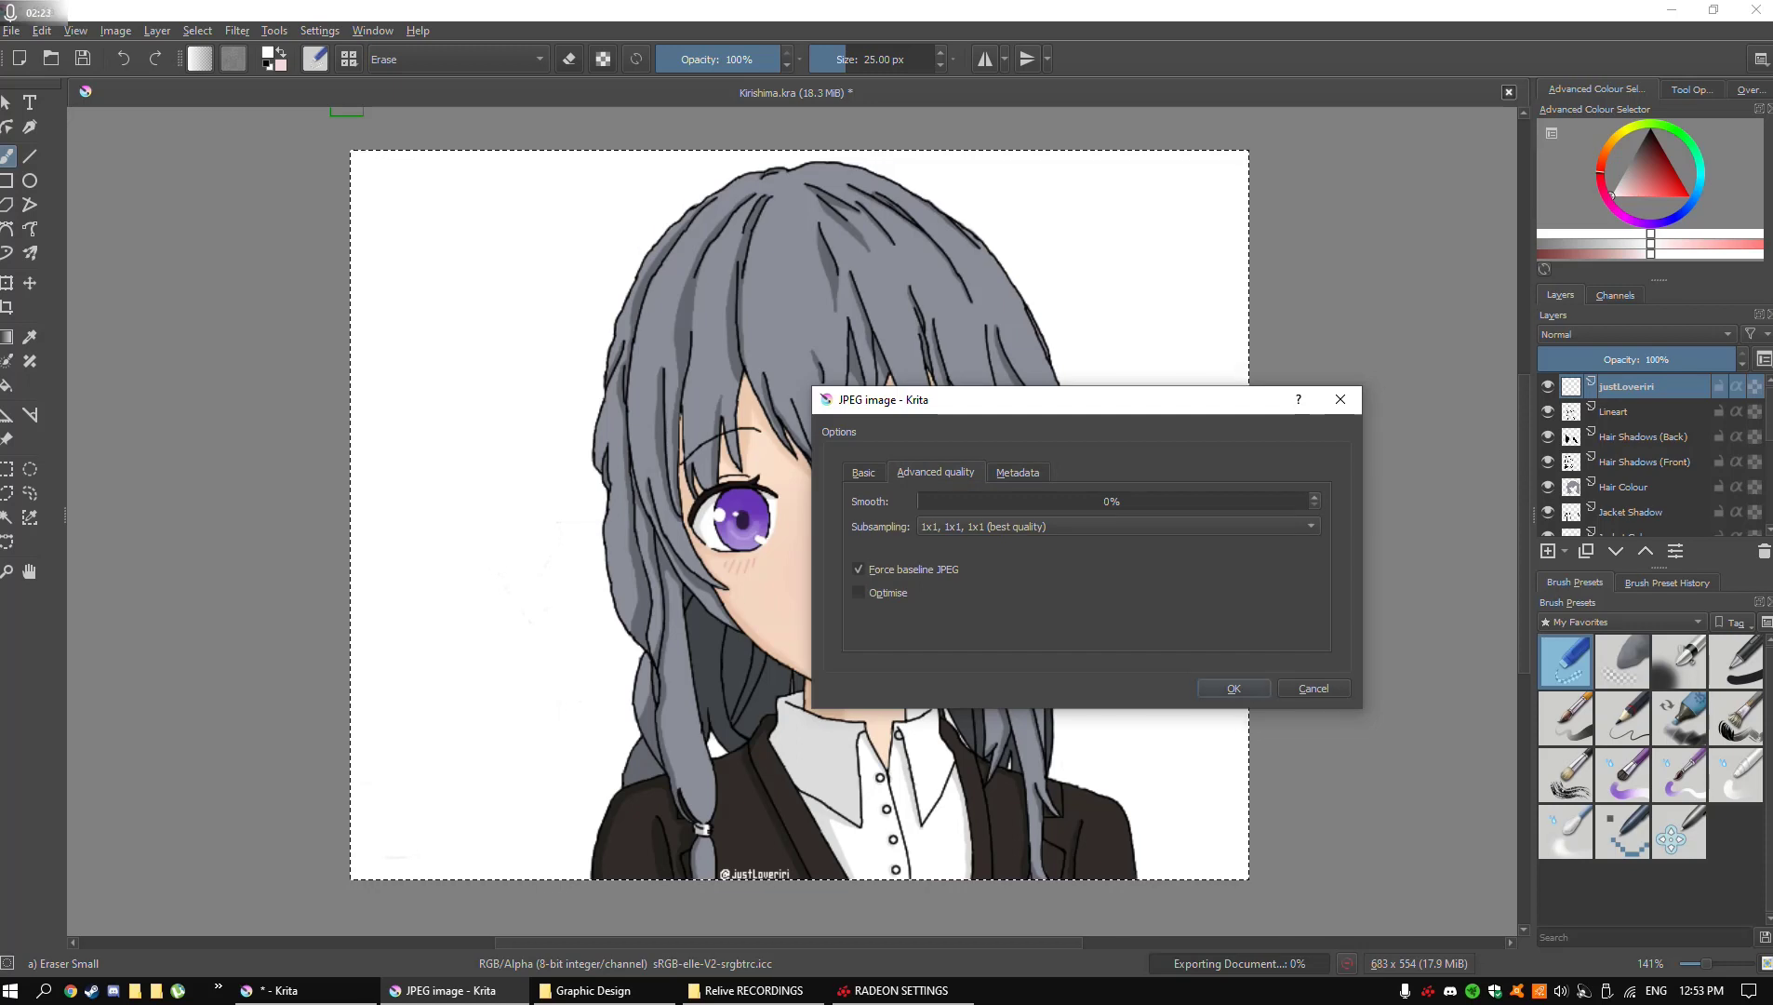
pyautogui.press('Return')
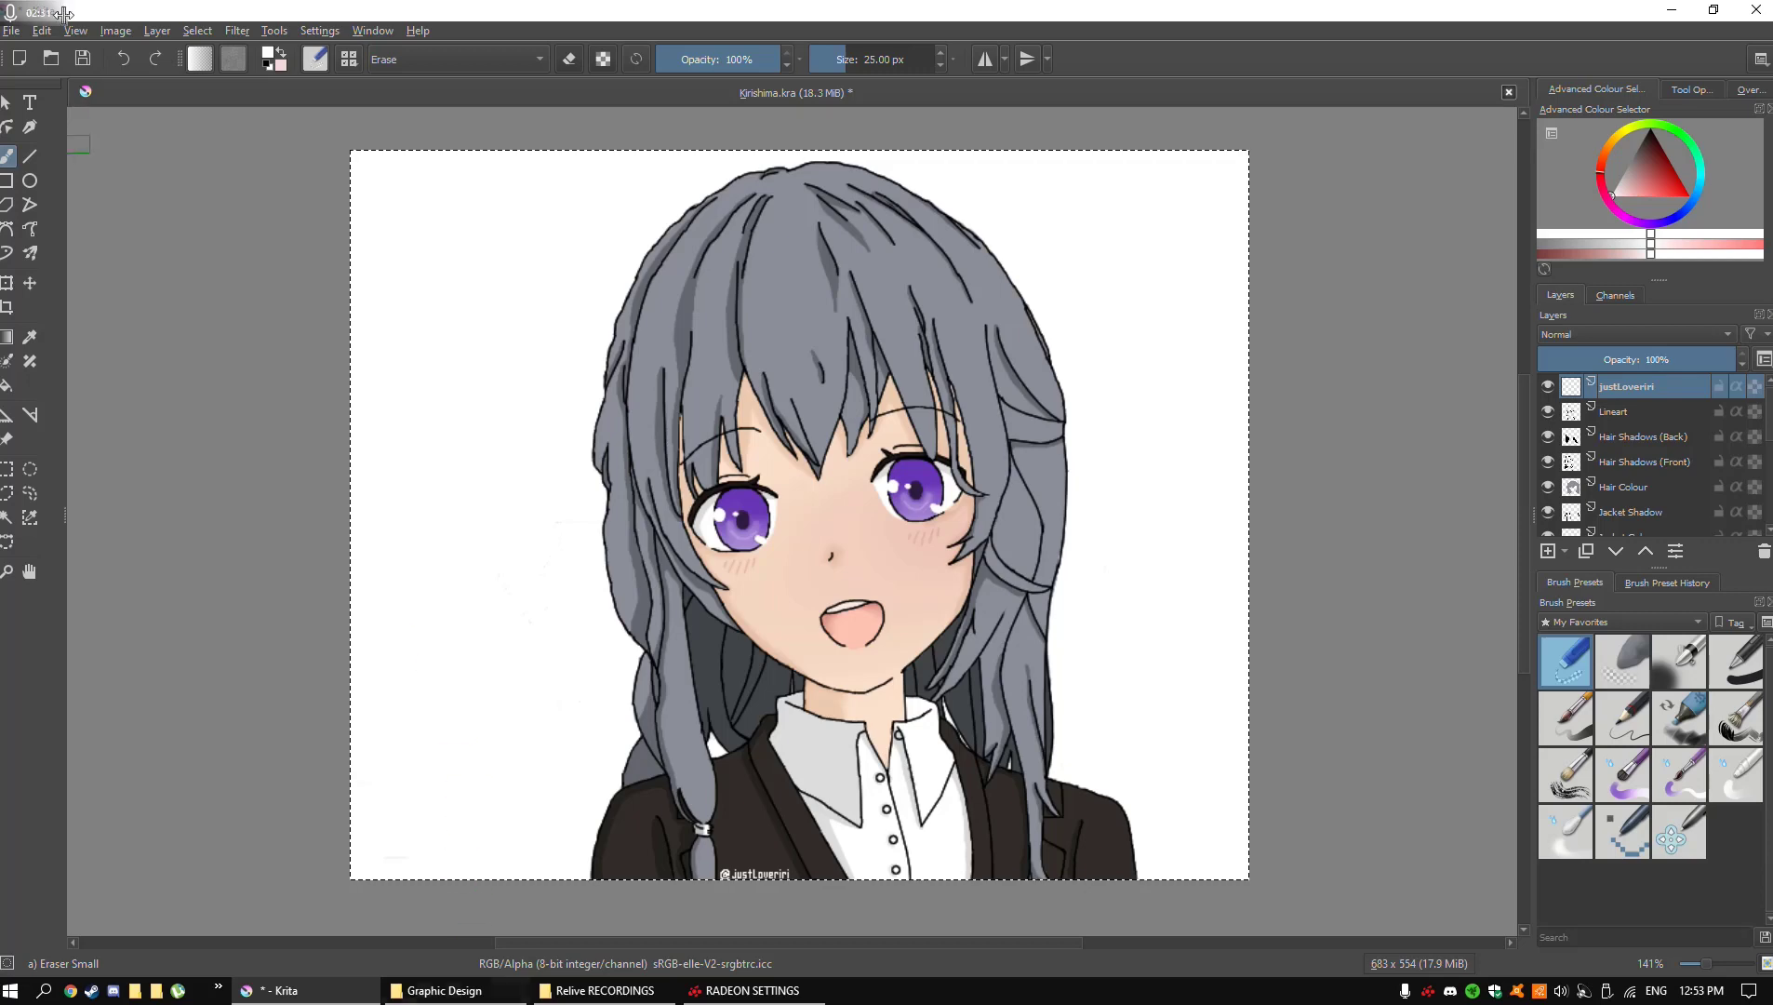
# Export the portrait again, changing the file name's extension from jpg to png (Kirishima.png)
pyautogui.click(11, 31)
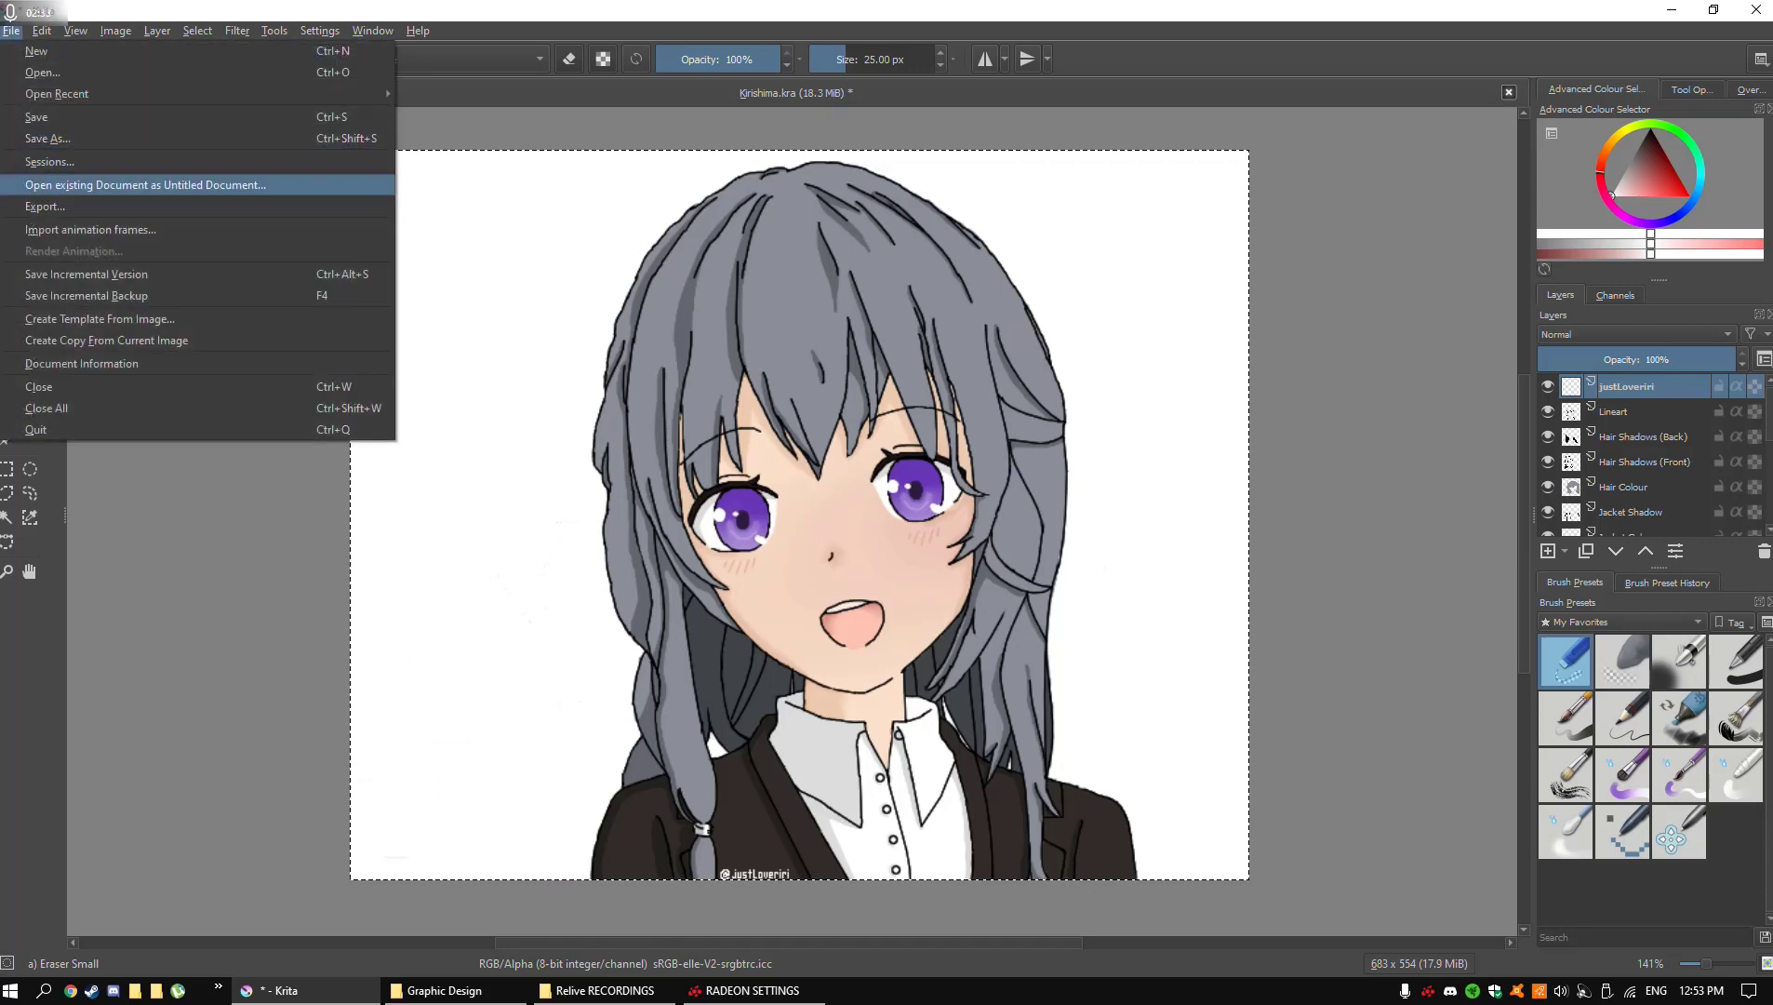
pyautogui.click(45, 206)
pyautogui.click(208, 425)
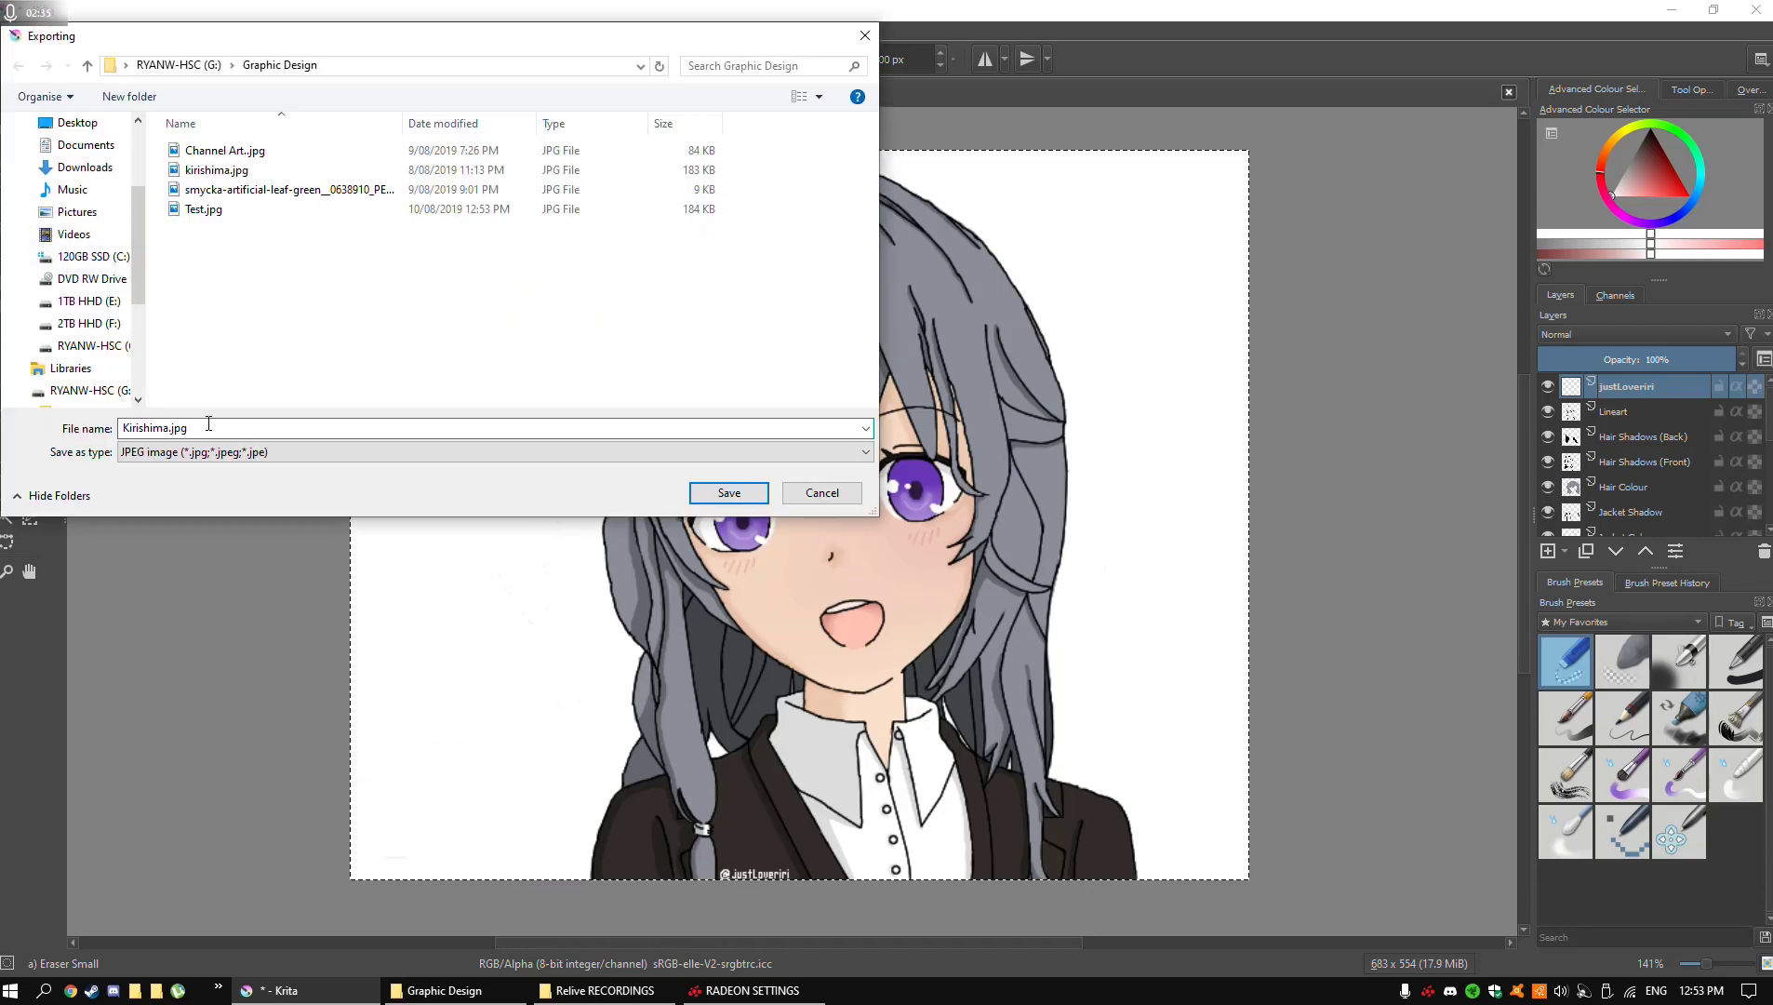
pyautogui.moveTo(212, 425); pyautogui.dragTo(172, 428)
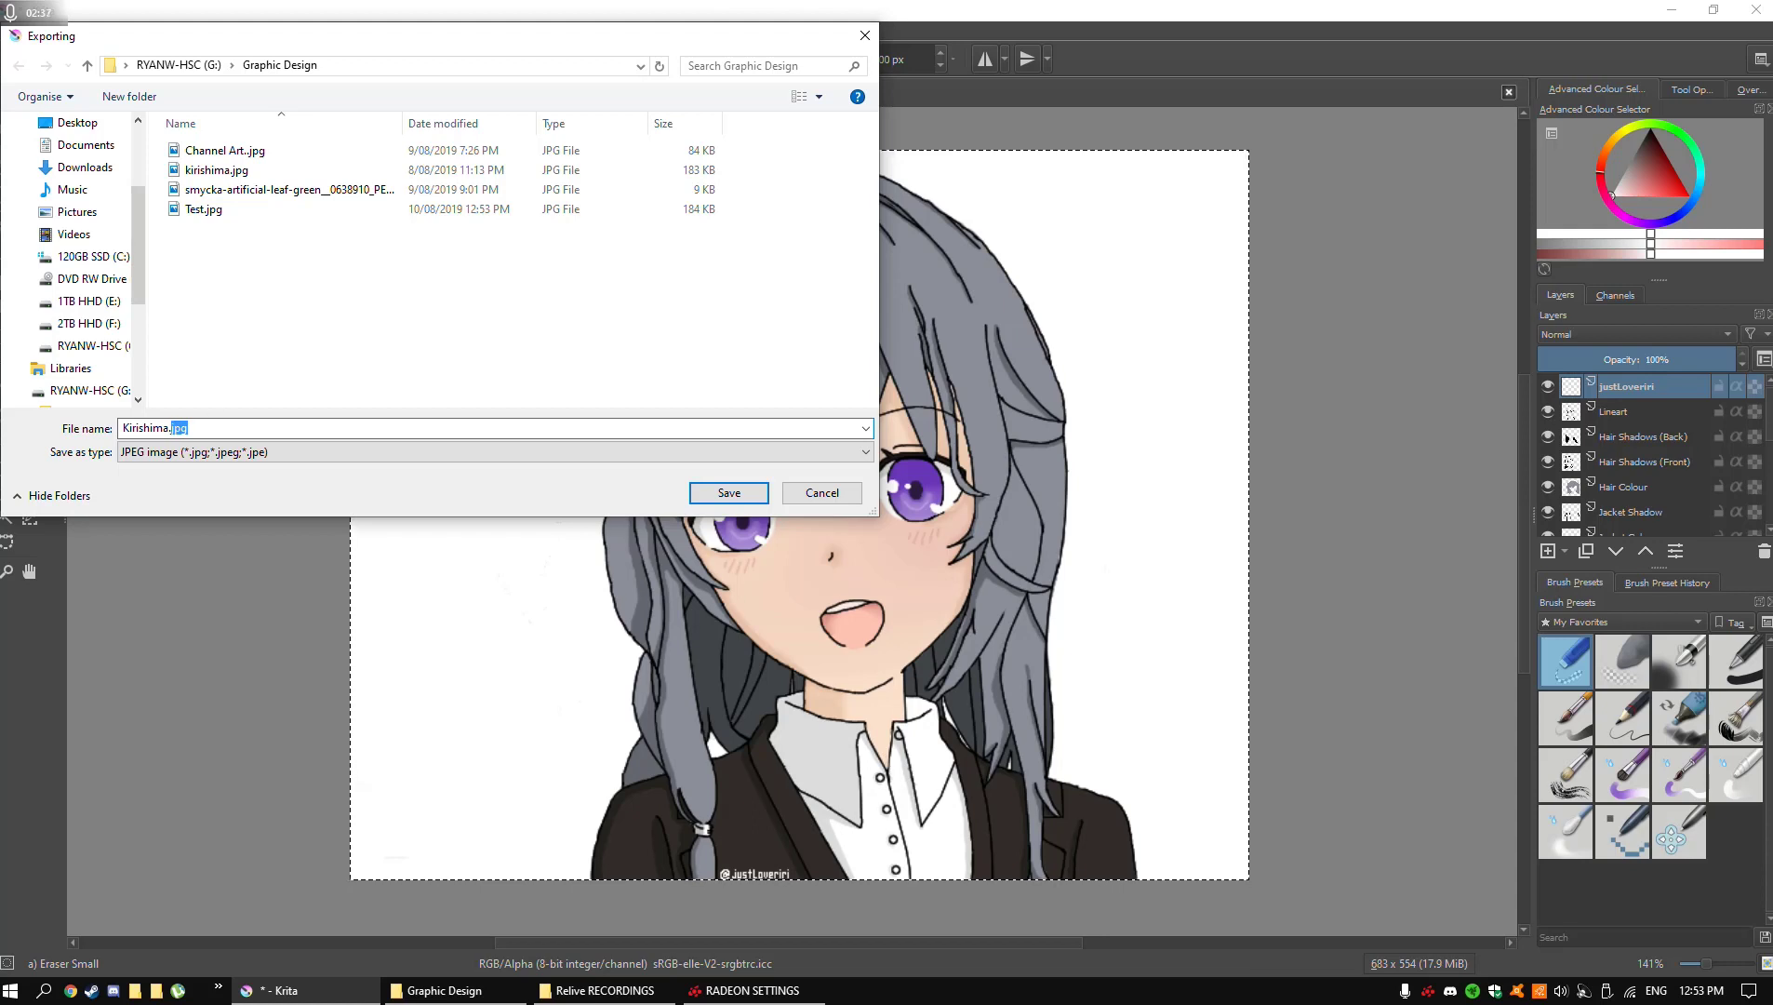
pyautogui.press('BackSpace')
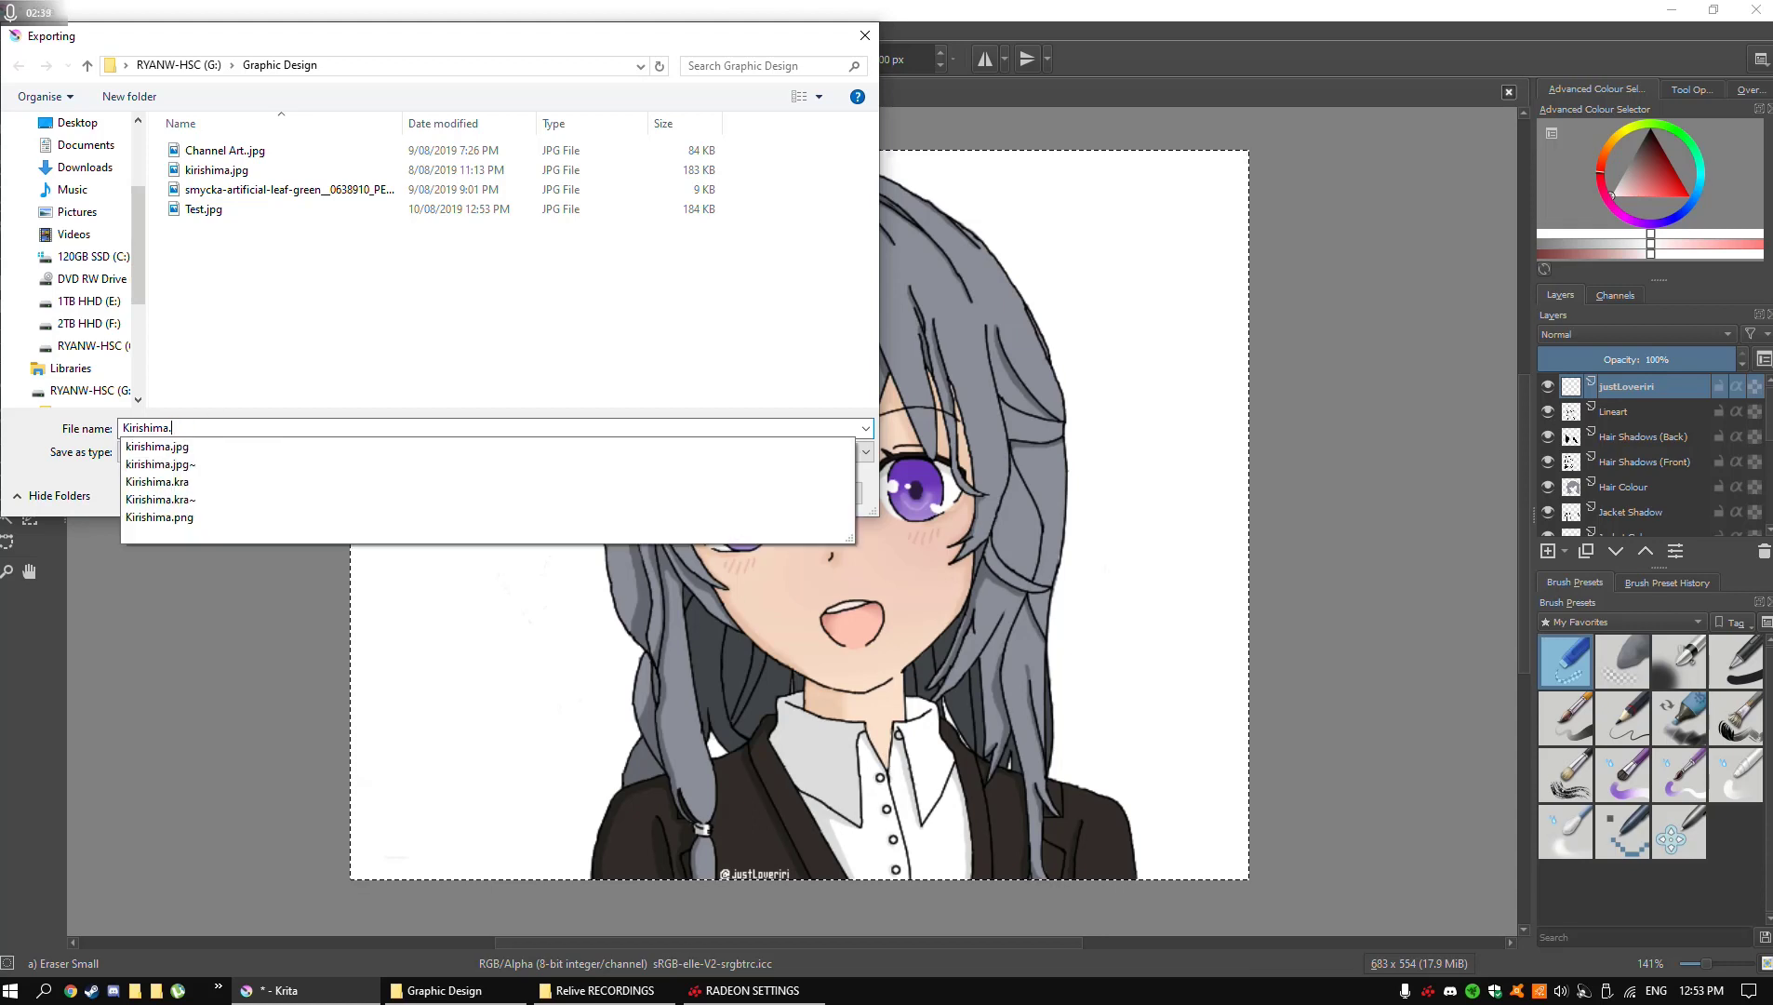
pyautogui.write('png')
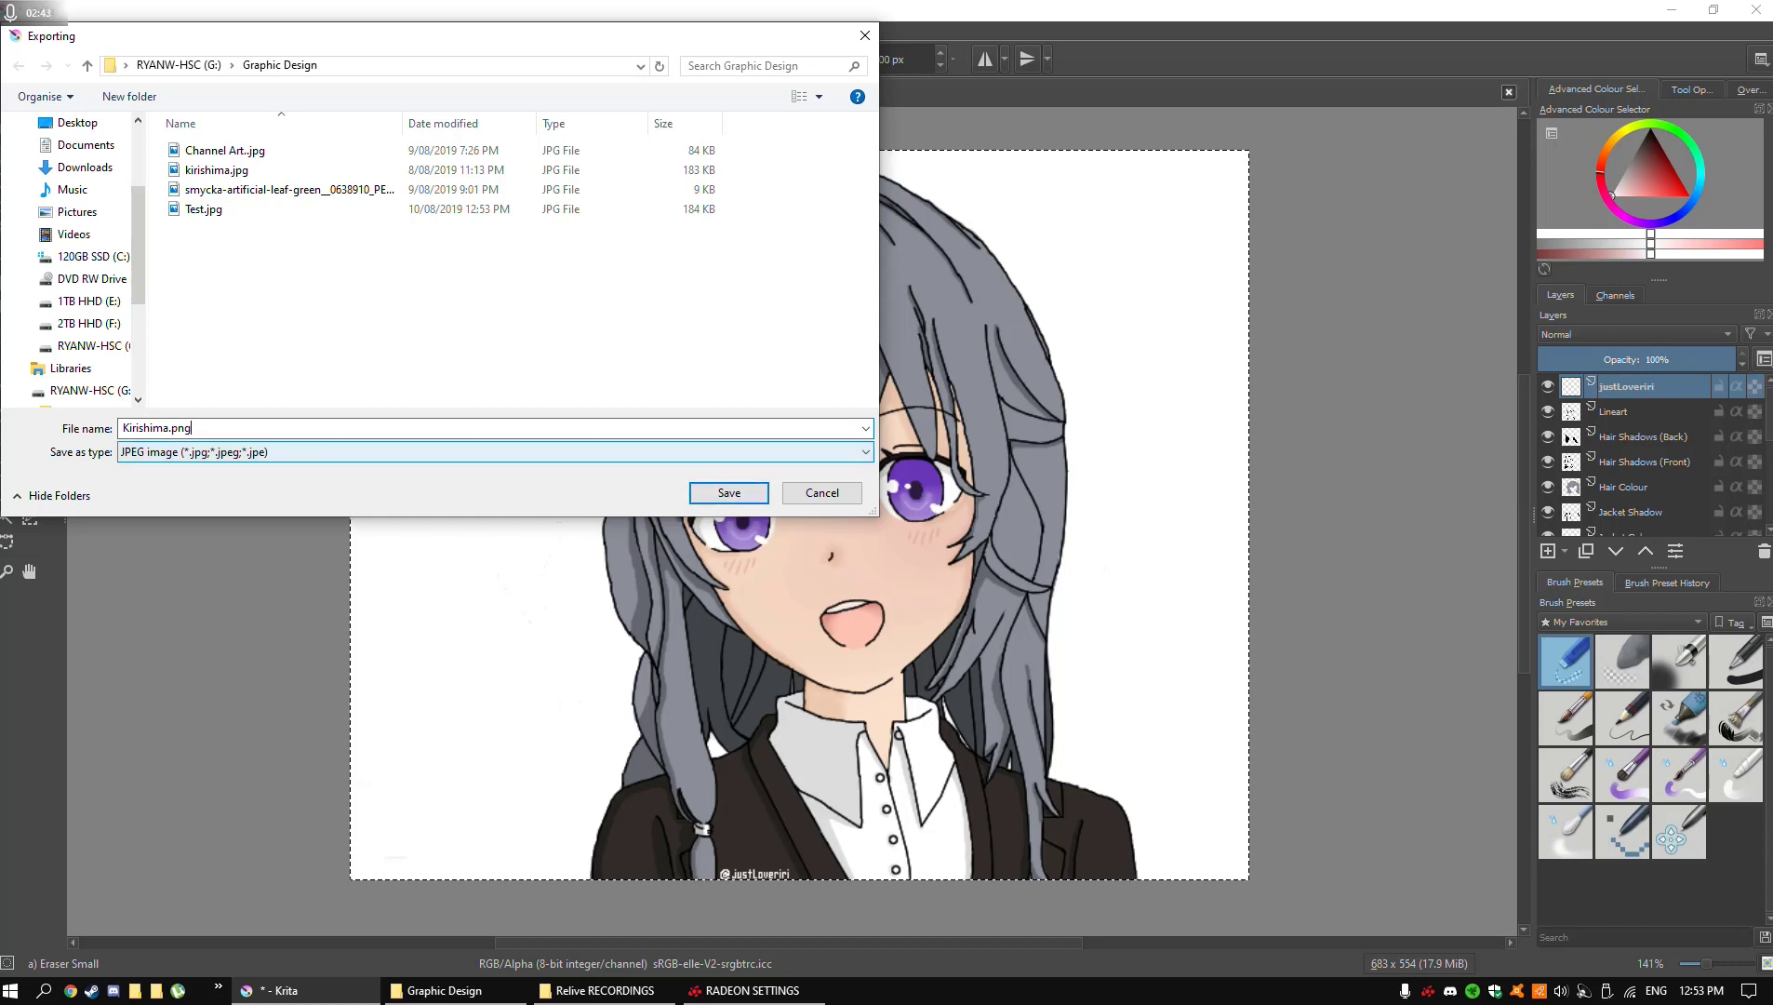
pyautogui.press('Return')
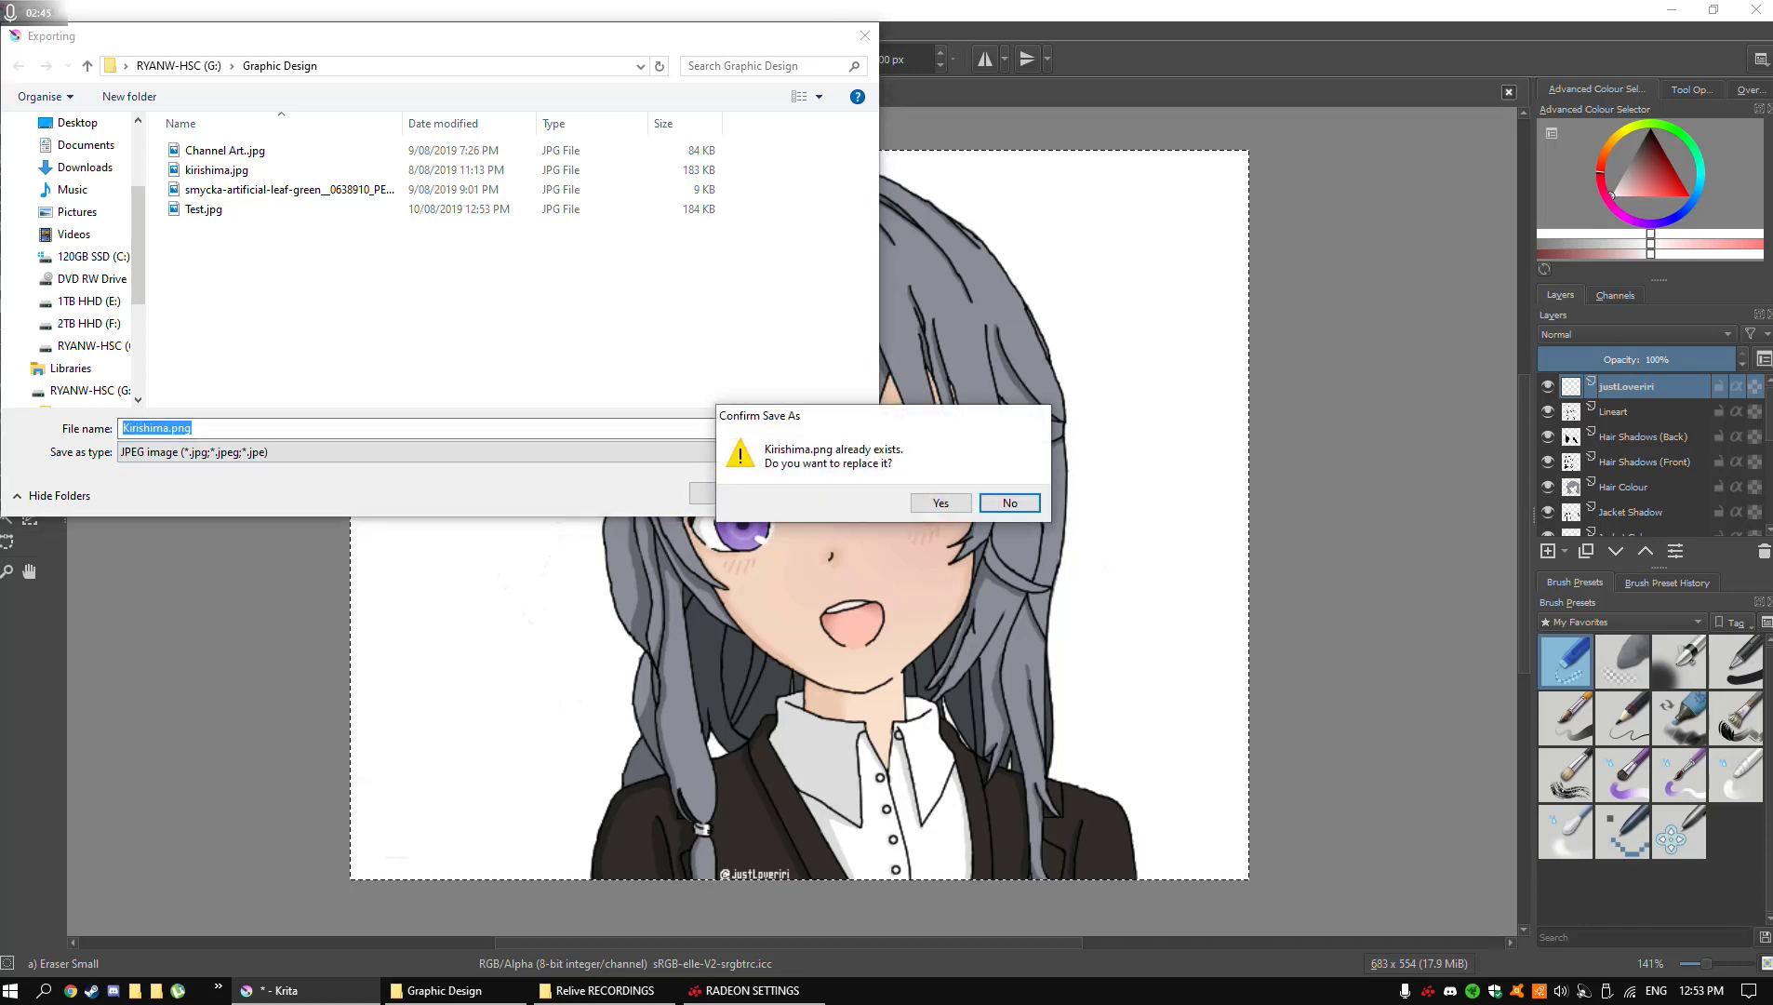
# Agree to replace the existing Kirishima.png
pyautogui.press('Left')
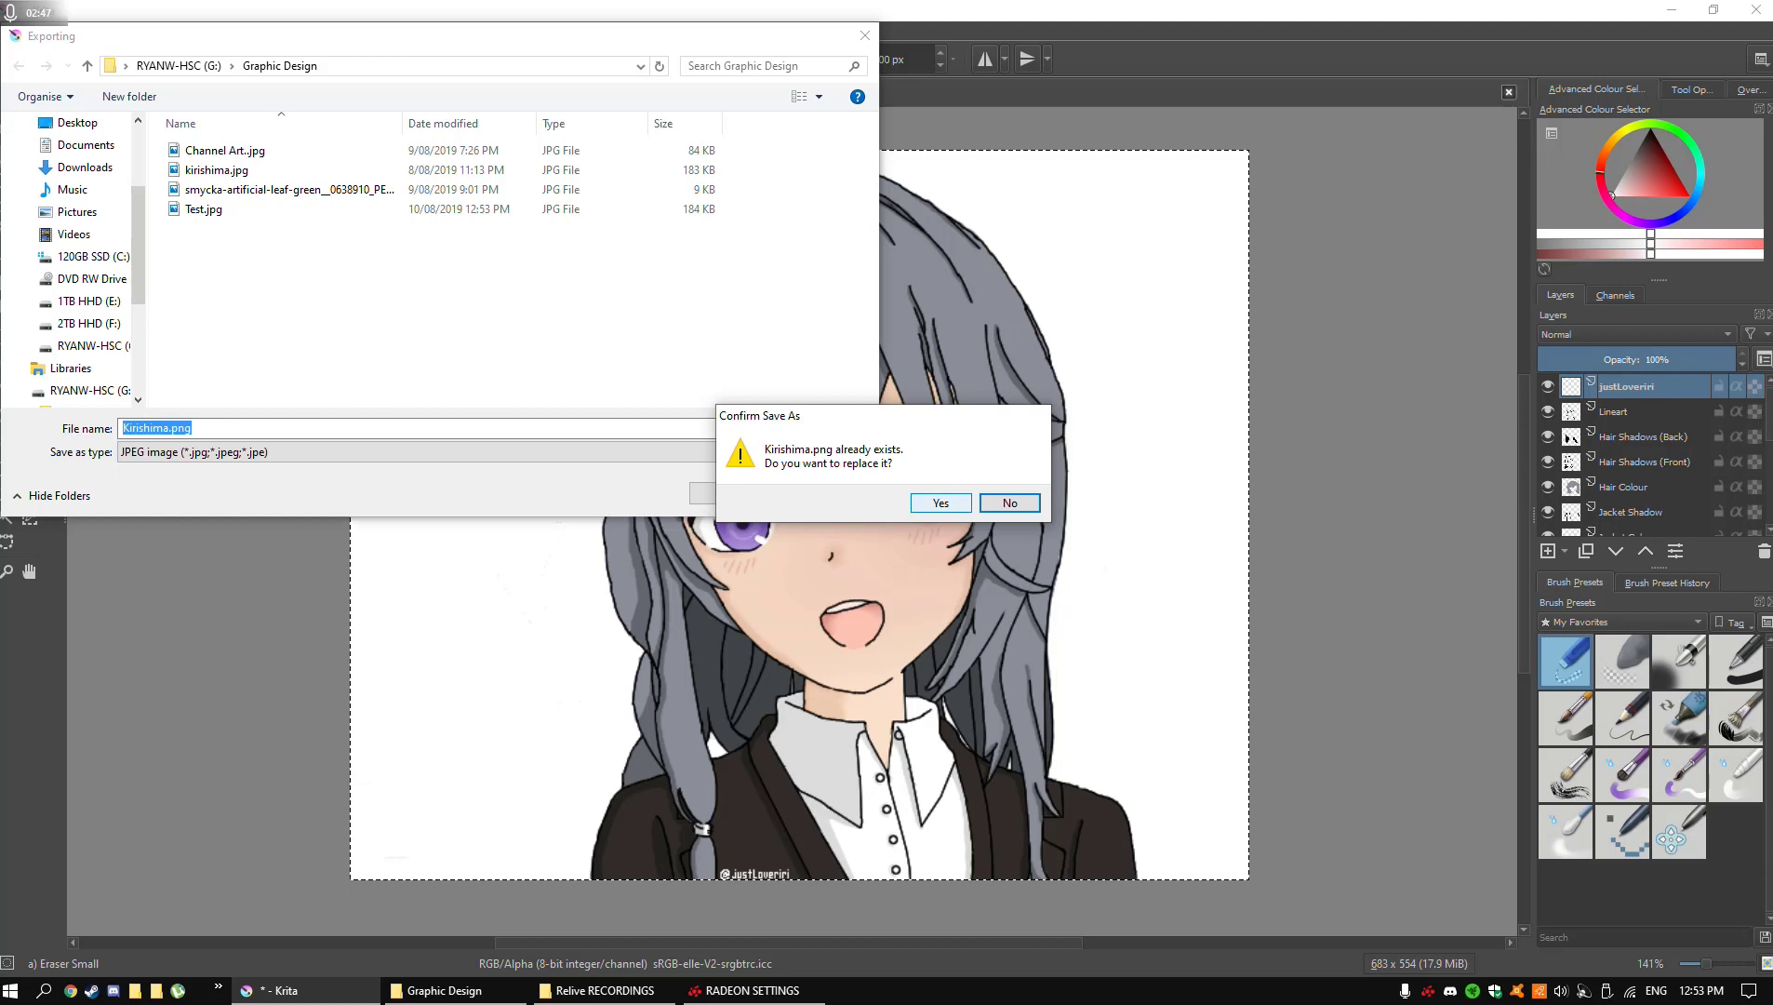
pyautogui.press('Right')
pyautogui.press('Left')
pyautogui.press('Return')
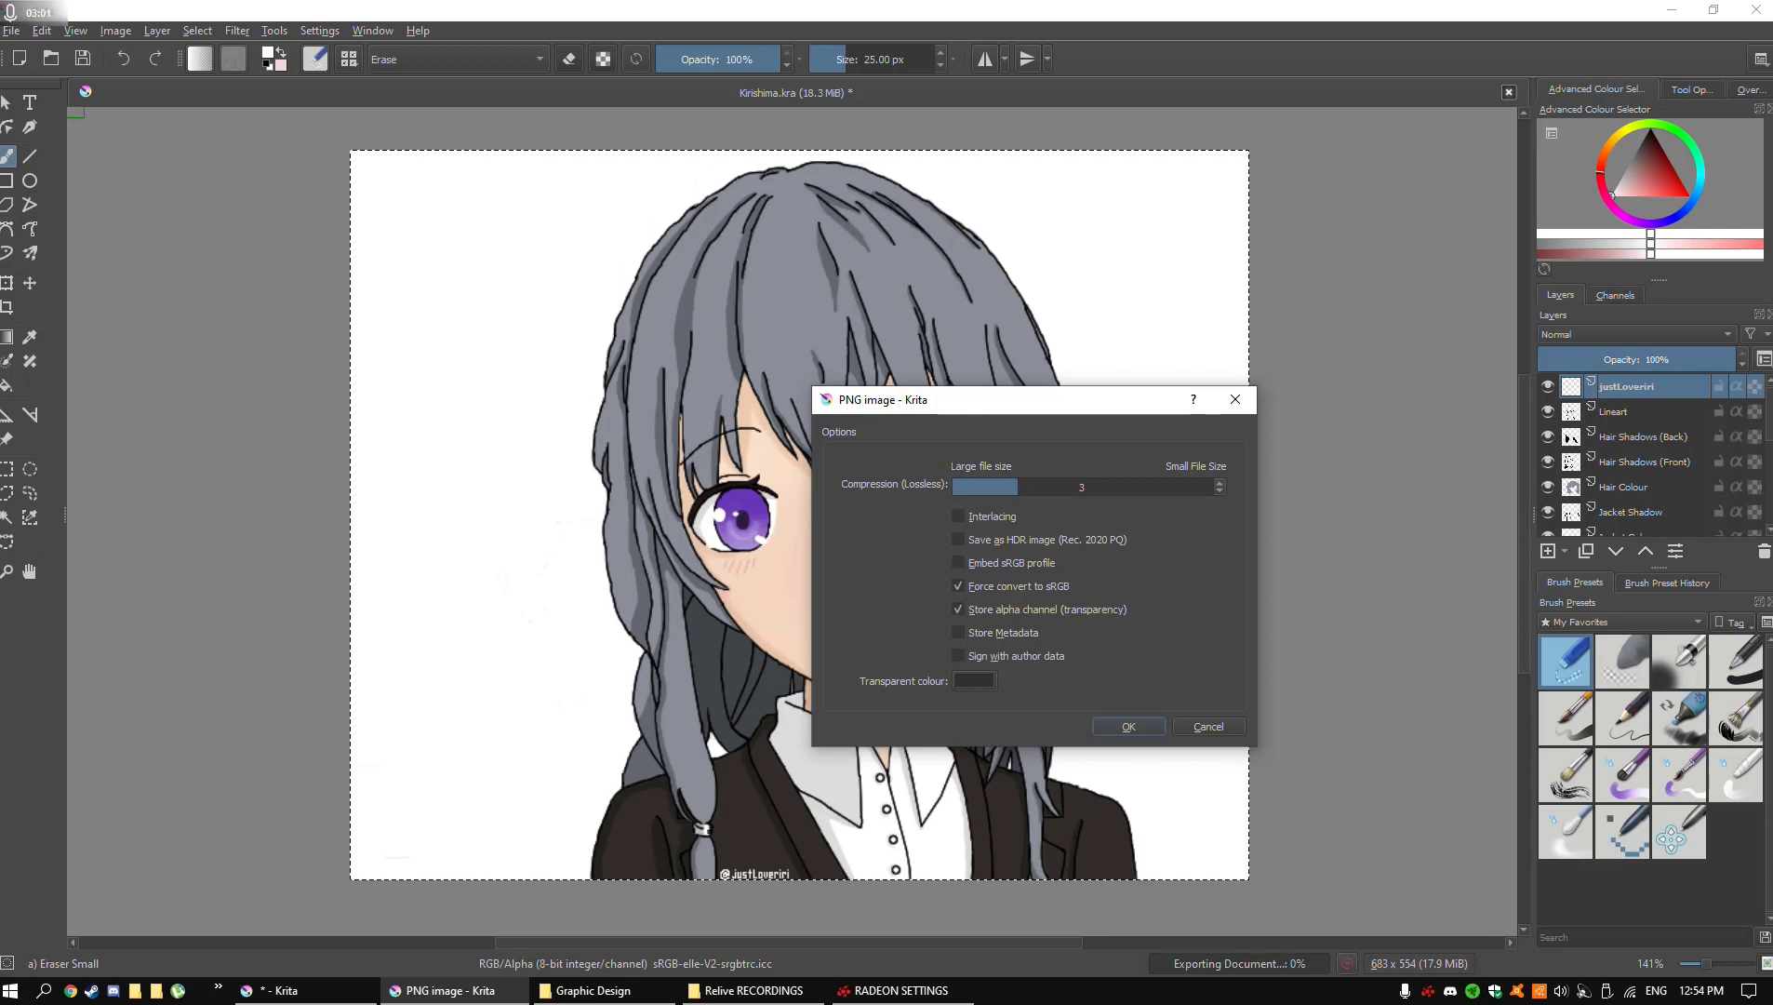
# Set the PNG lossless compression slider to 1 and export Kirishima.png
pyautogui.moveTo(1003, 489)
pyautogui.mouseDown()
pyautogui.moveTo(890, 496)
pyautogui.moveTo(991, 518)
pyautogui.mouseUp()
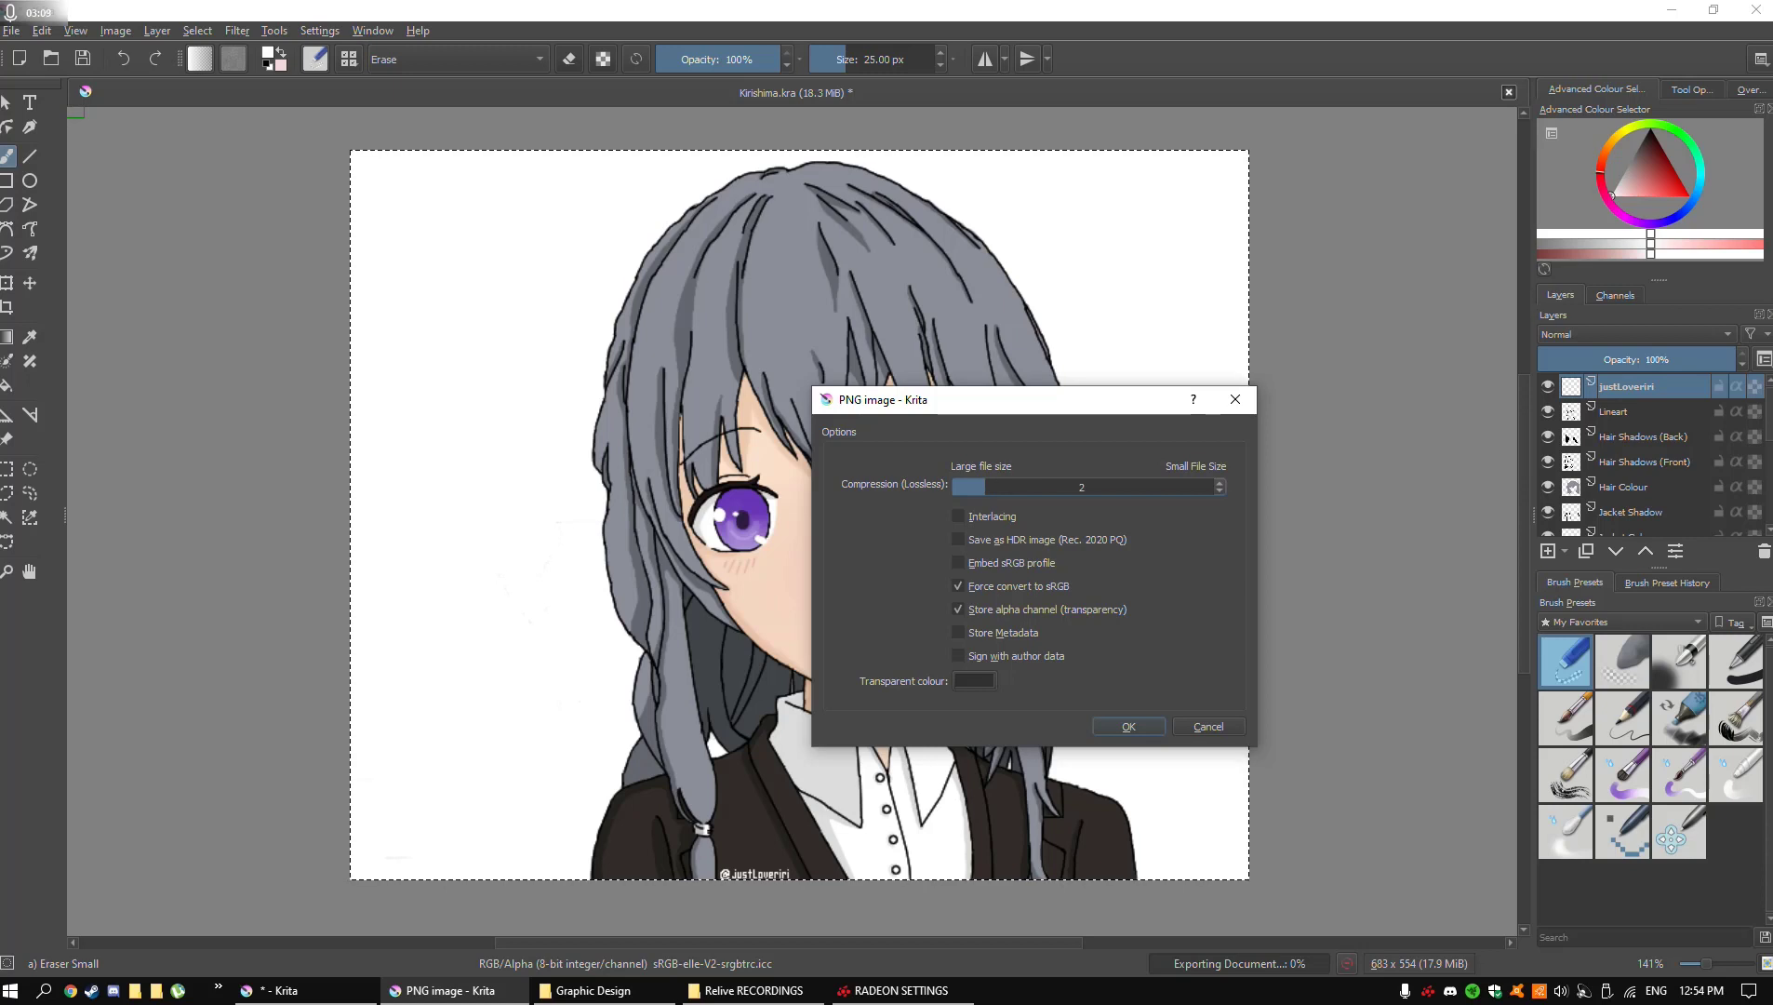
pyautogui.moveTo(1035, 488); pyautogui.dragTo(1241, 501)
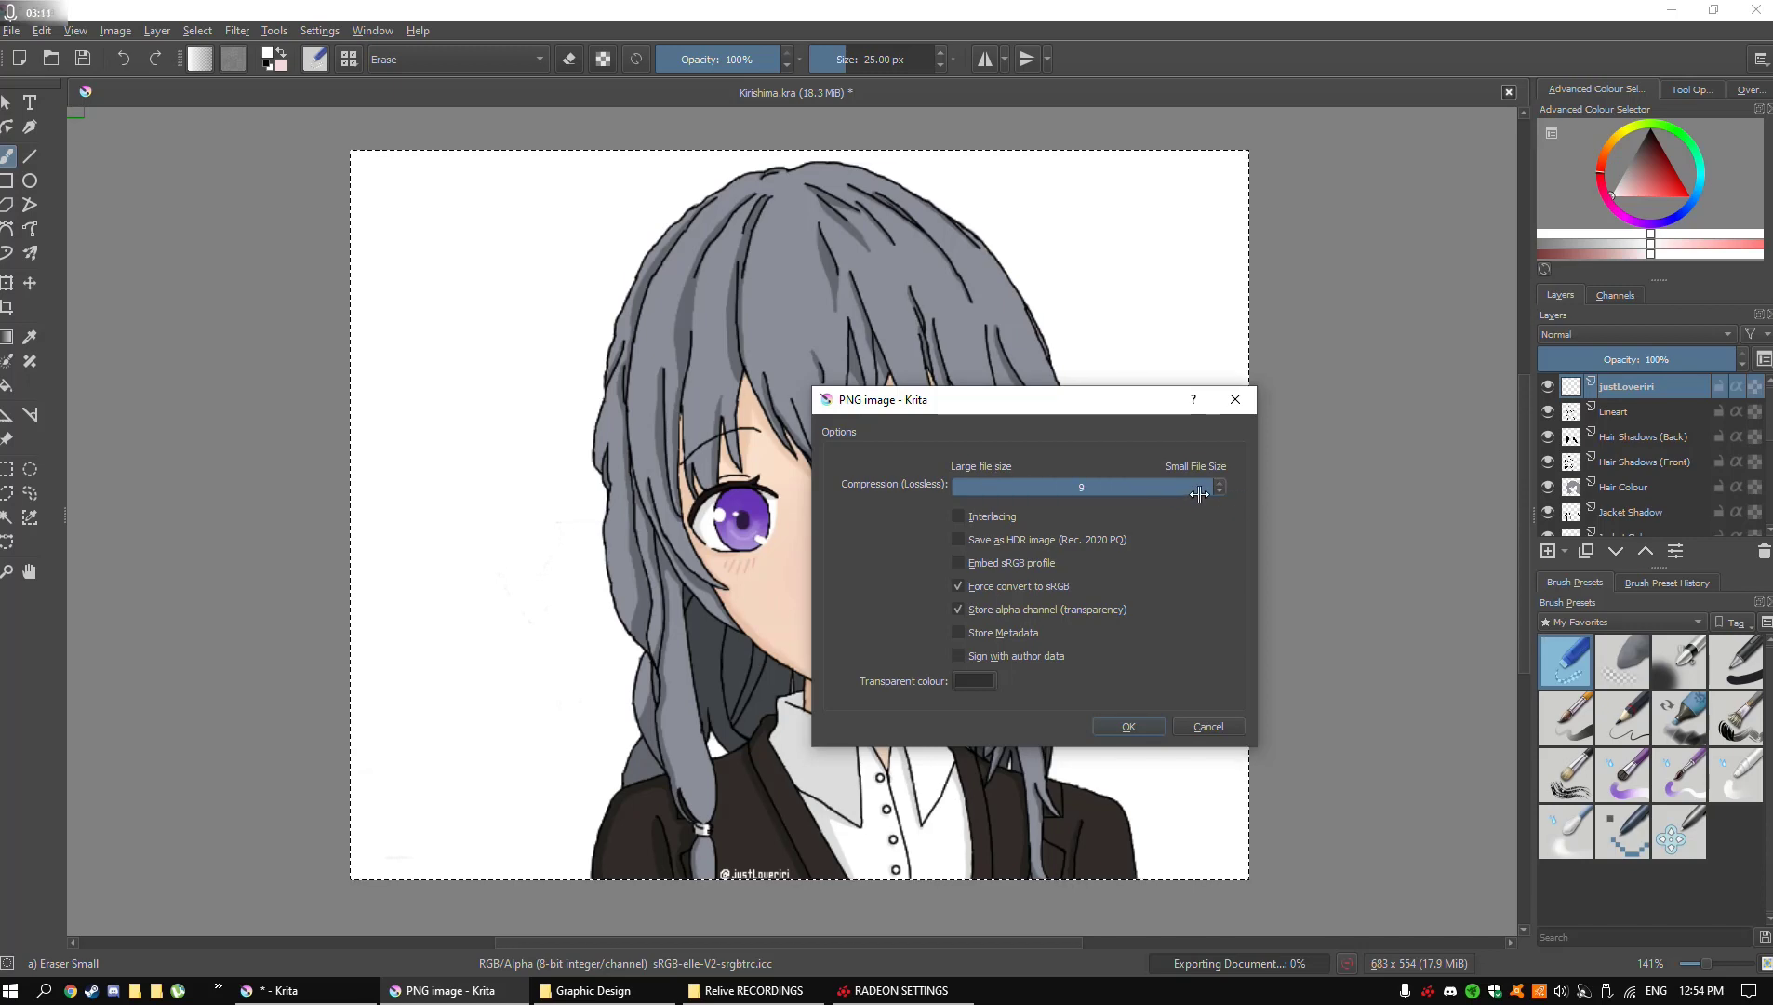
pyautogui.moveTo(1208, 485); pyautogui.dragTo(1263, 488)
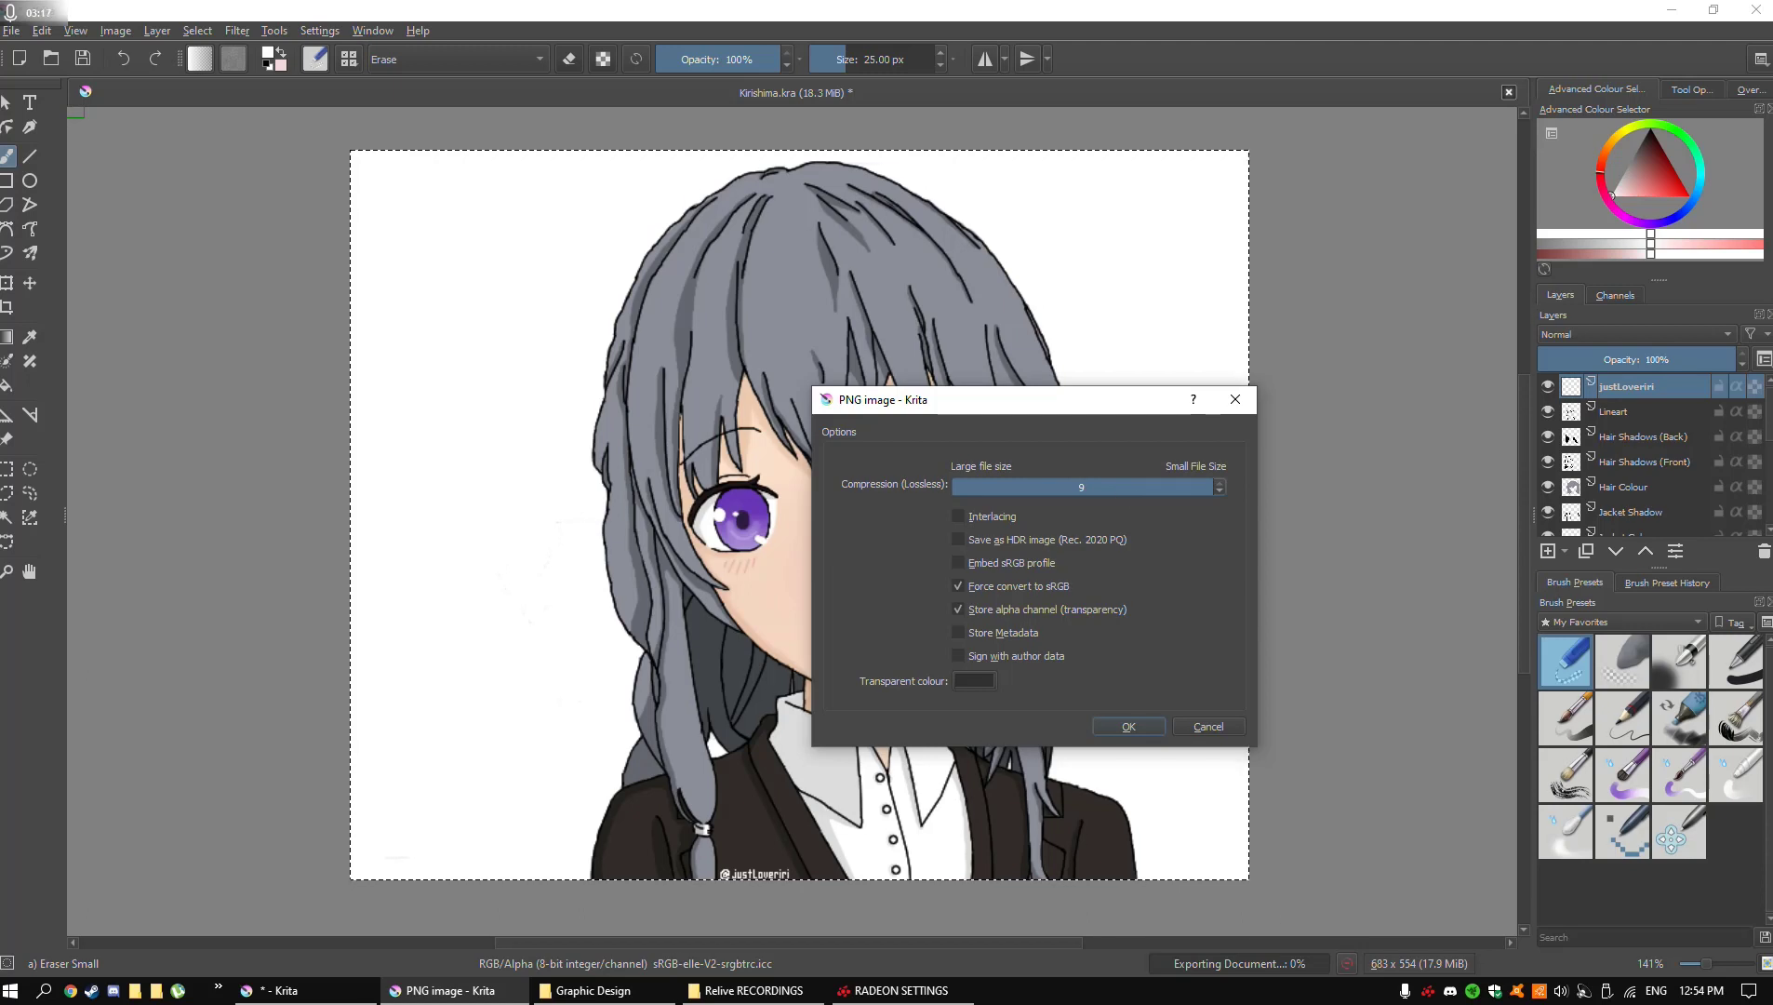
pyautogui.moveTo(1136, 486); pyautogui.dragTo(949, 487)
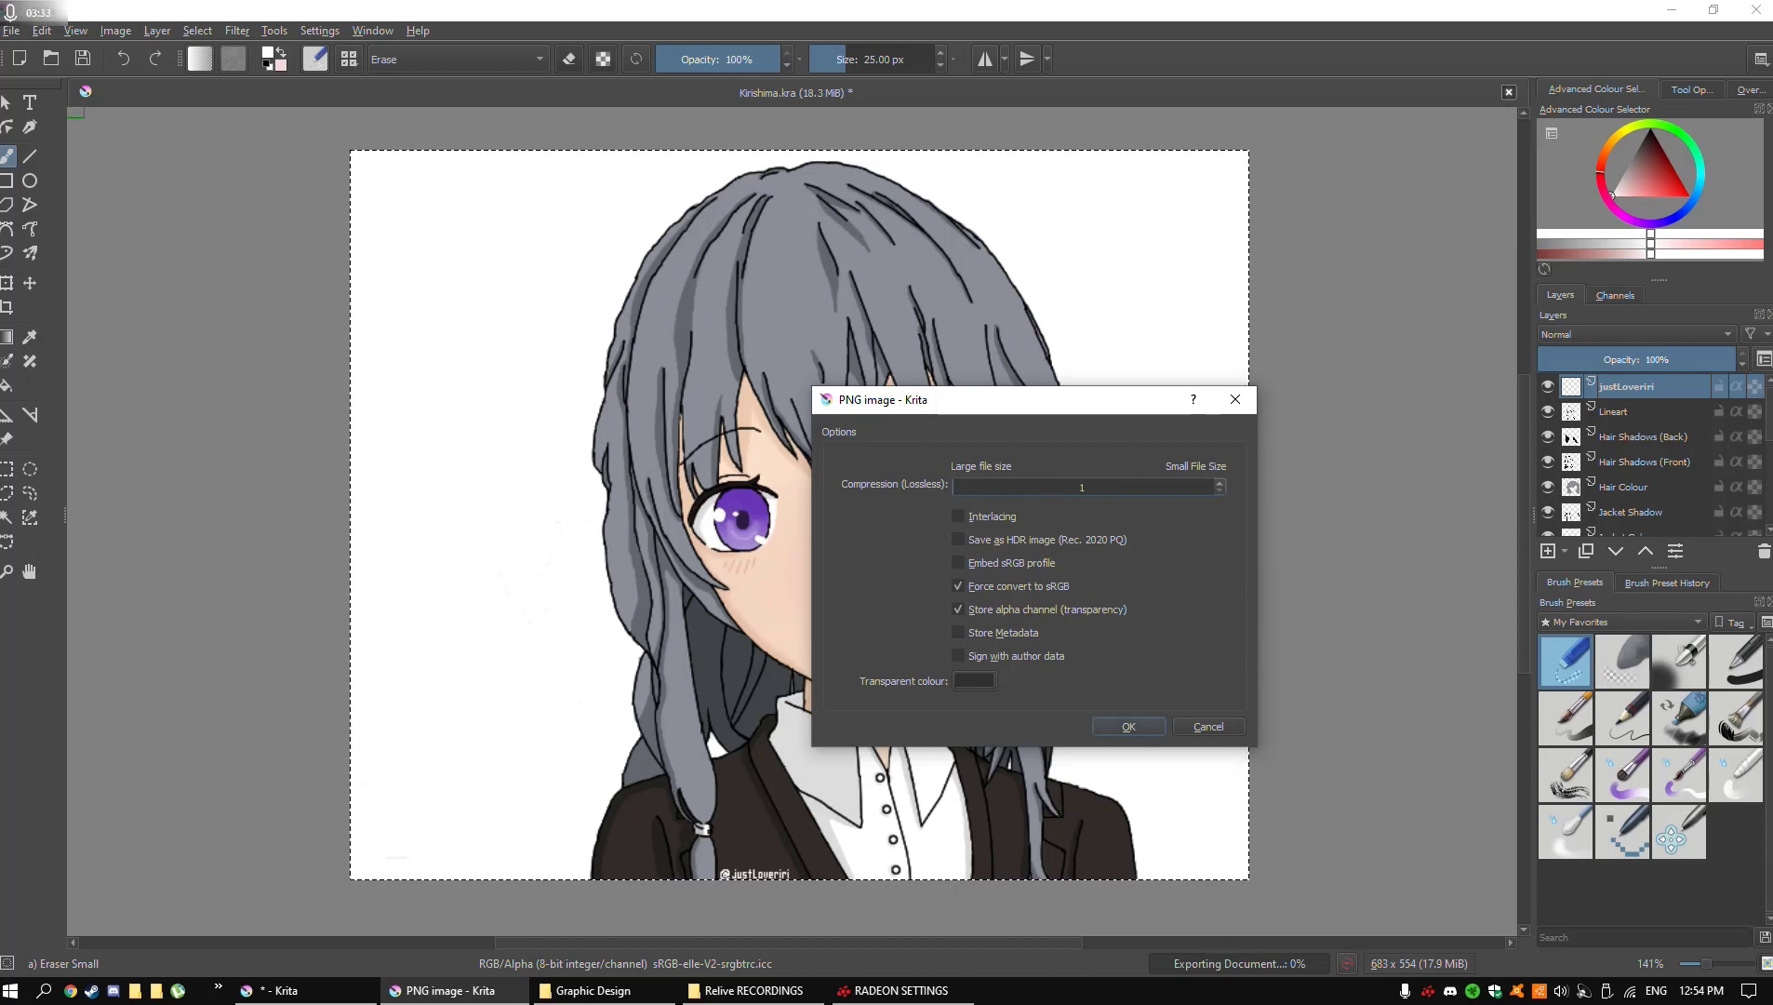
pyautogui.press('Return')
# Open Kirishima.png from the Graphic Design folder in Photos and zoom in
pyautogui.hotkey('alt', 'Tab')
pyautogui.hotkey('alt', 'Tab')
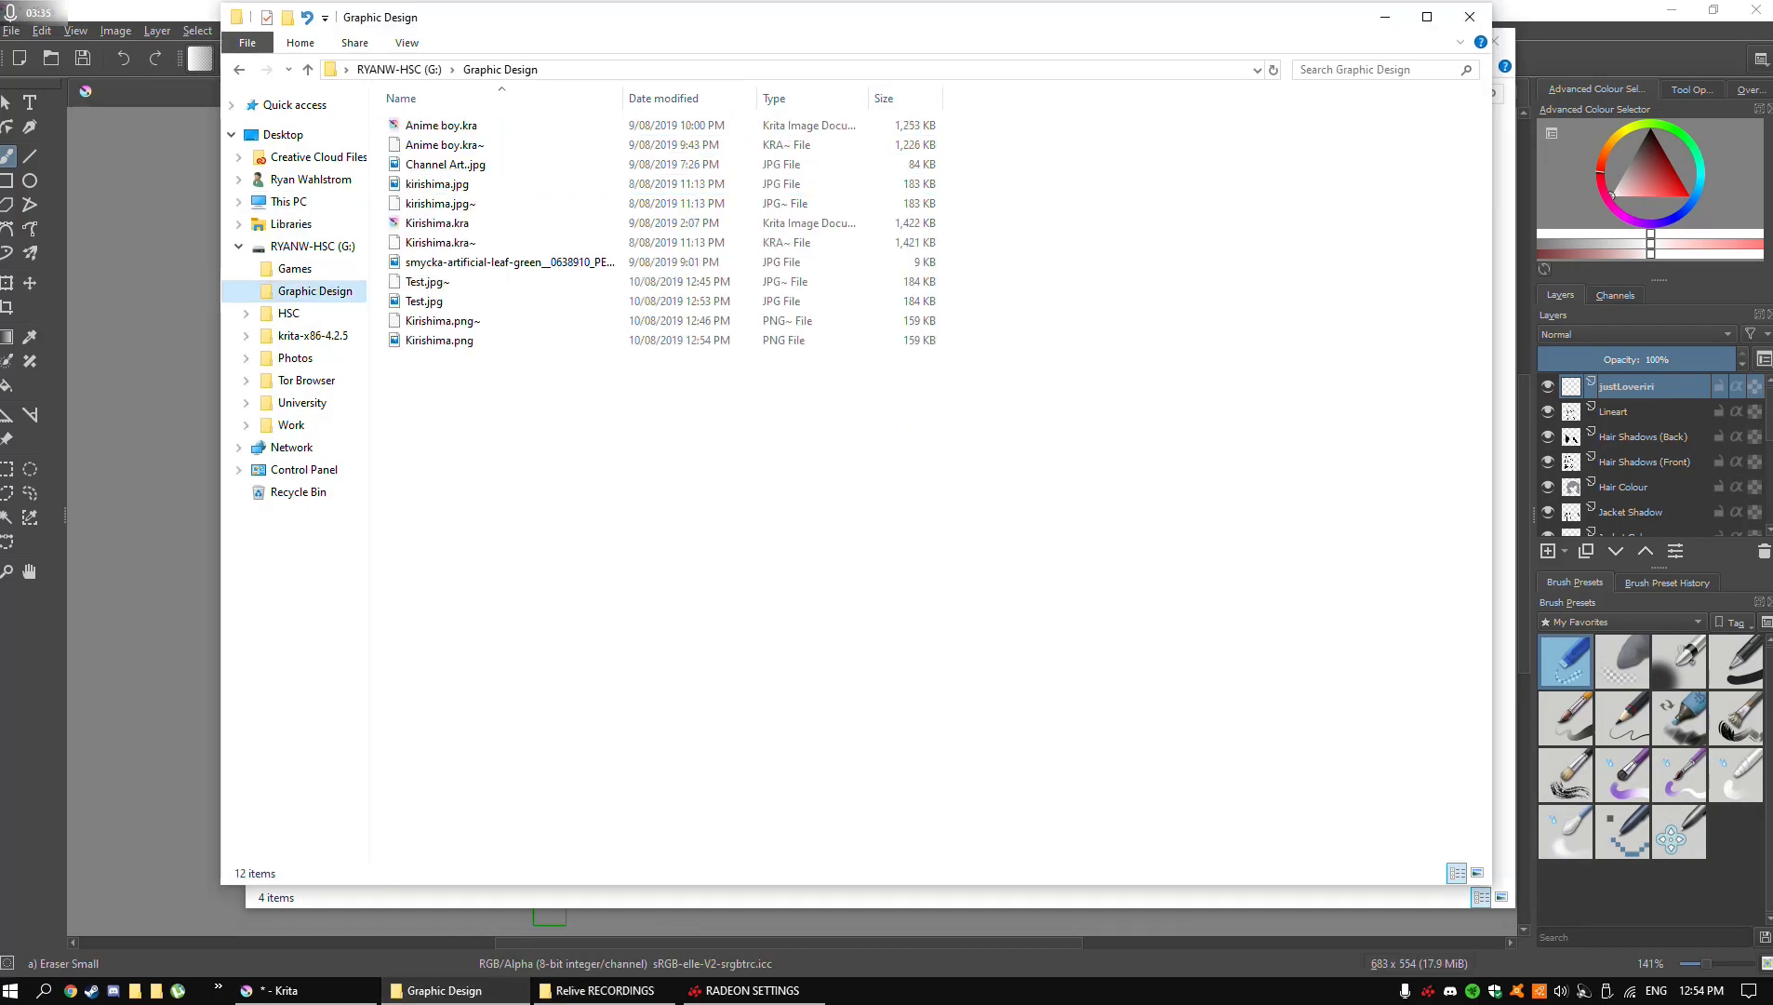
pyautogui.doubleClick(464, 344)
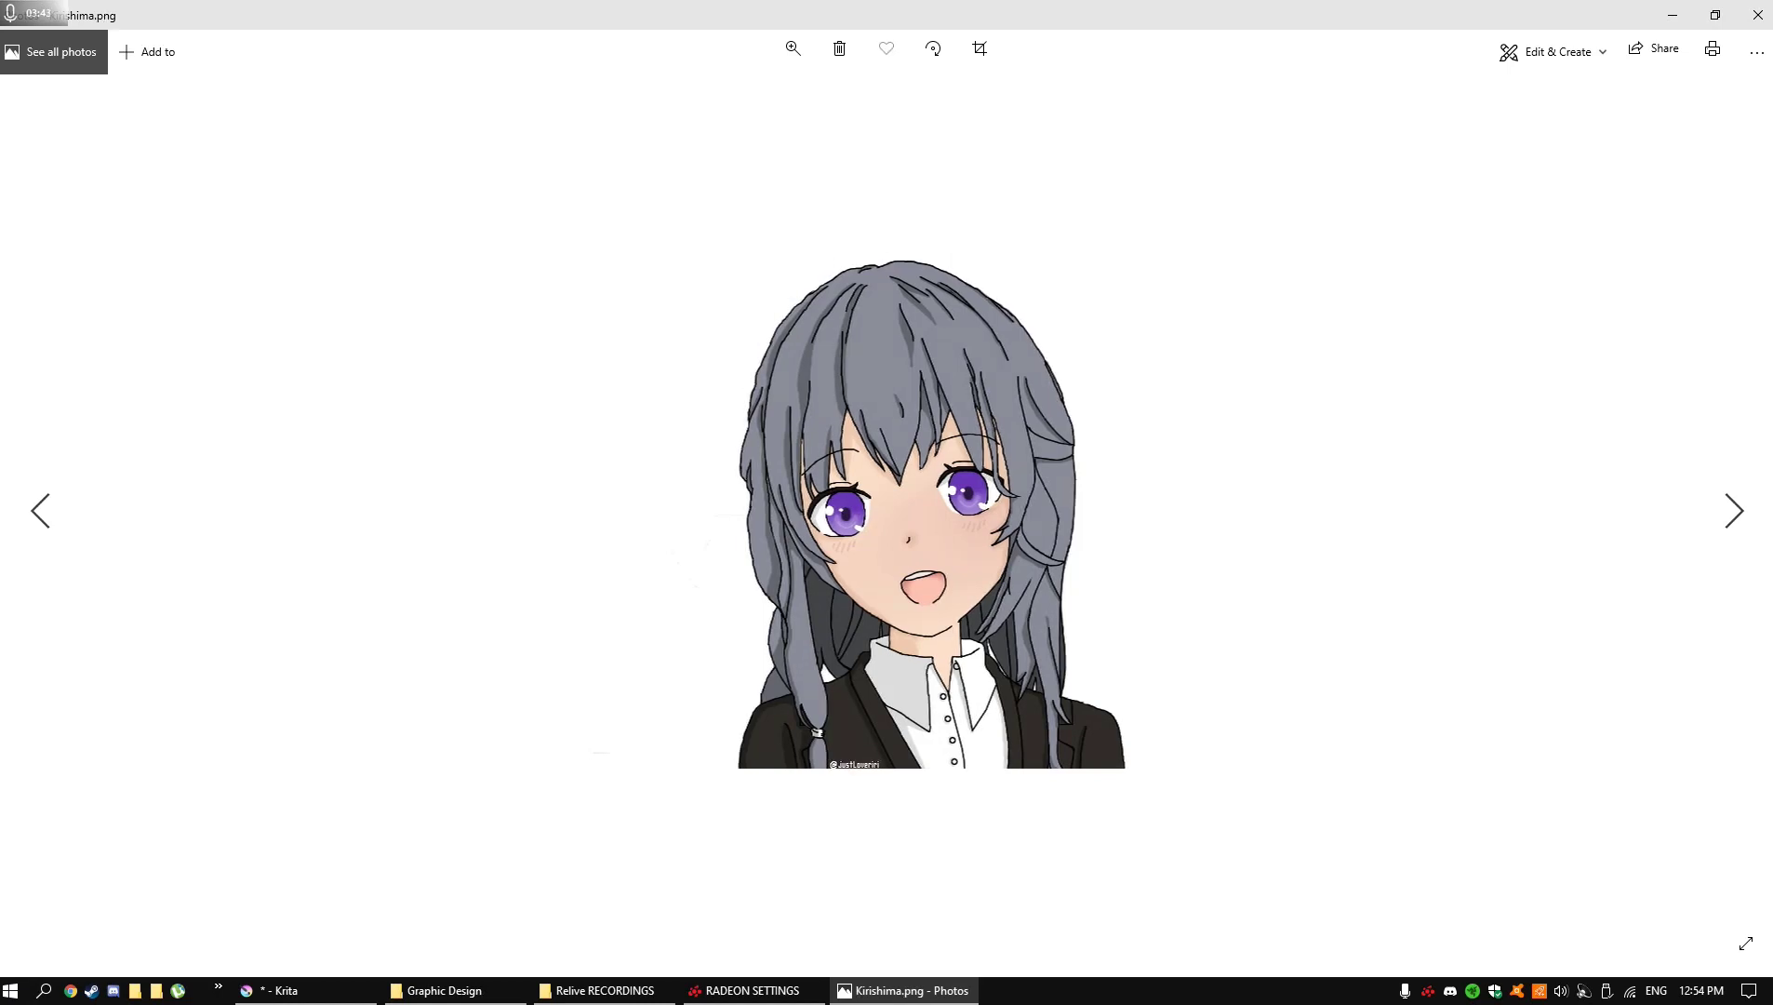
pyautogui.scroll(5, 930, 514)
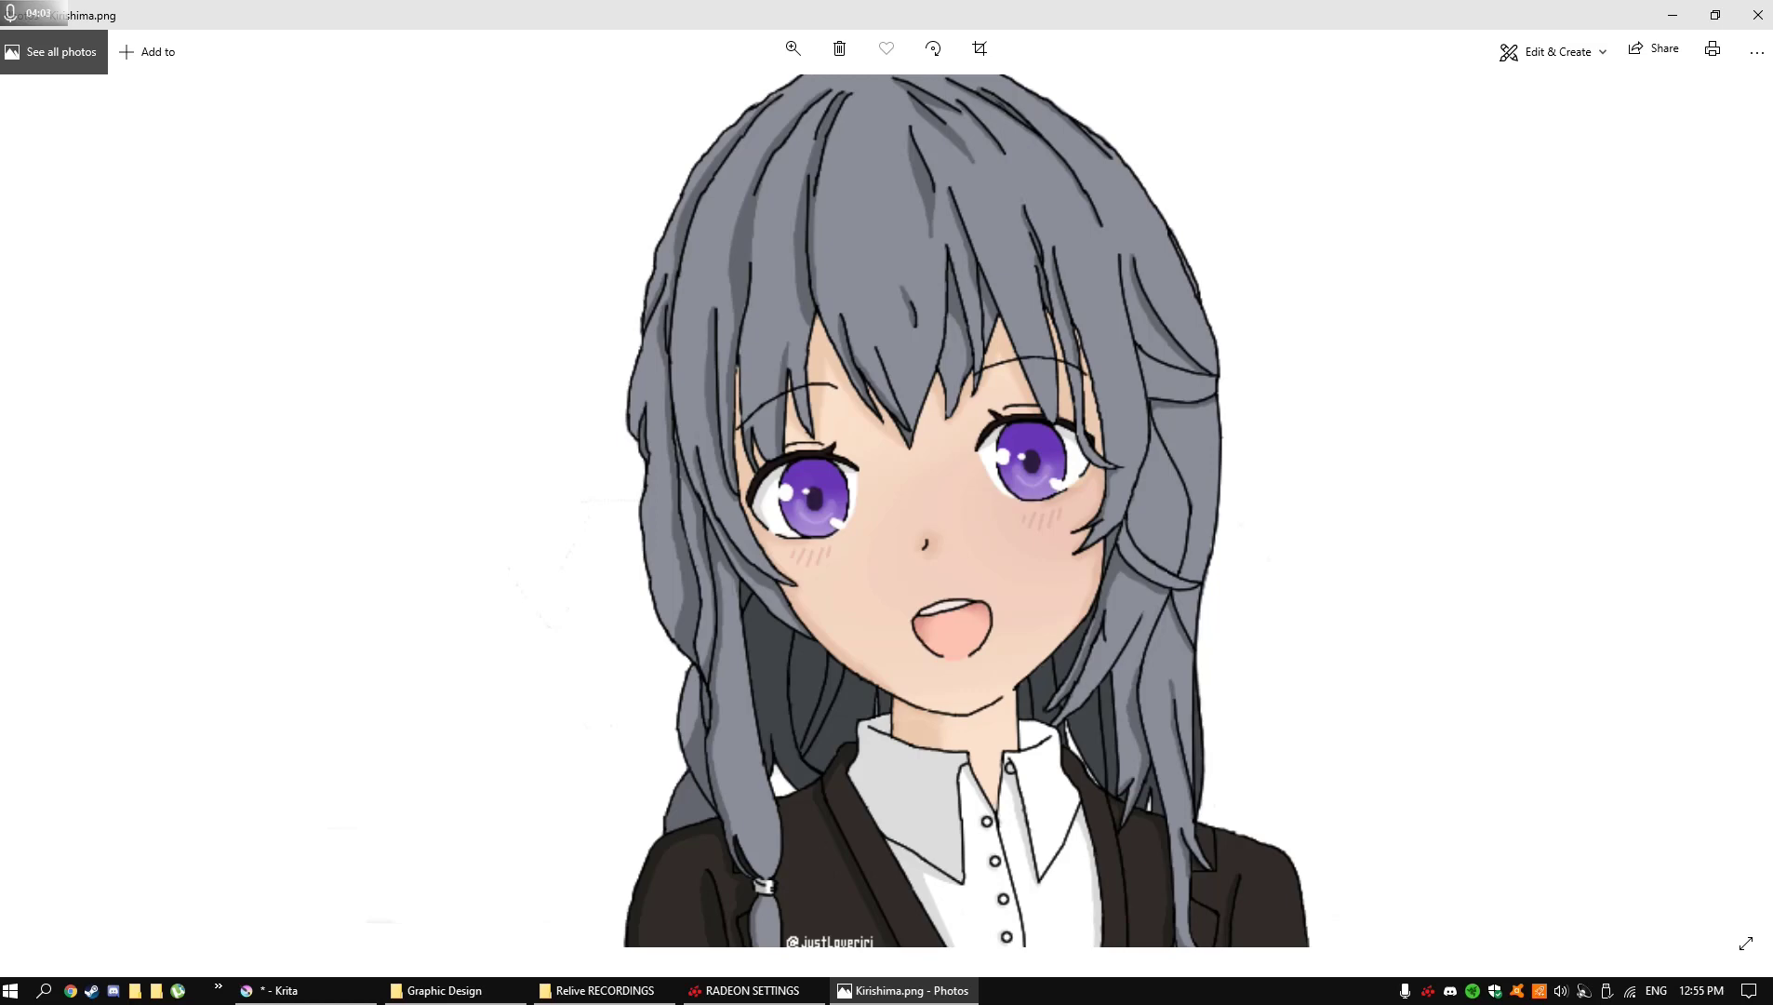
# Close Photos and the Graphic Design folder window
pyautogui.click(1757, 15)
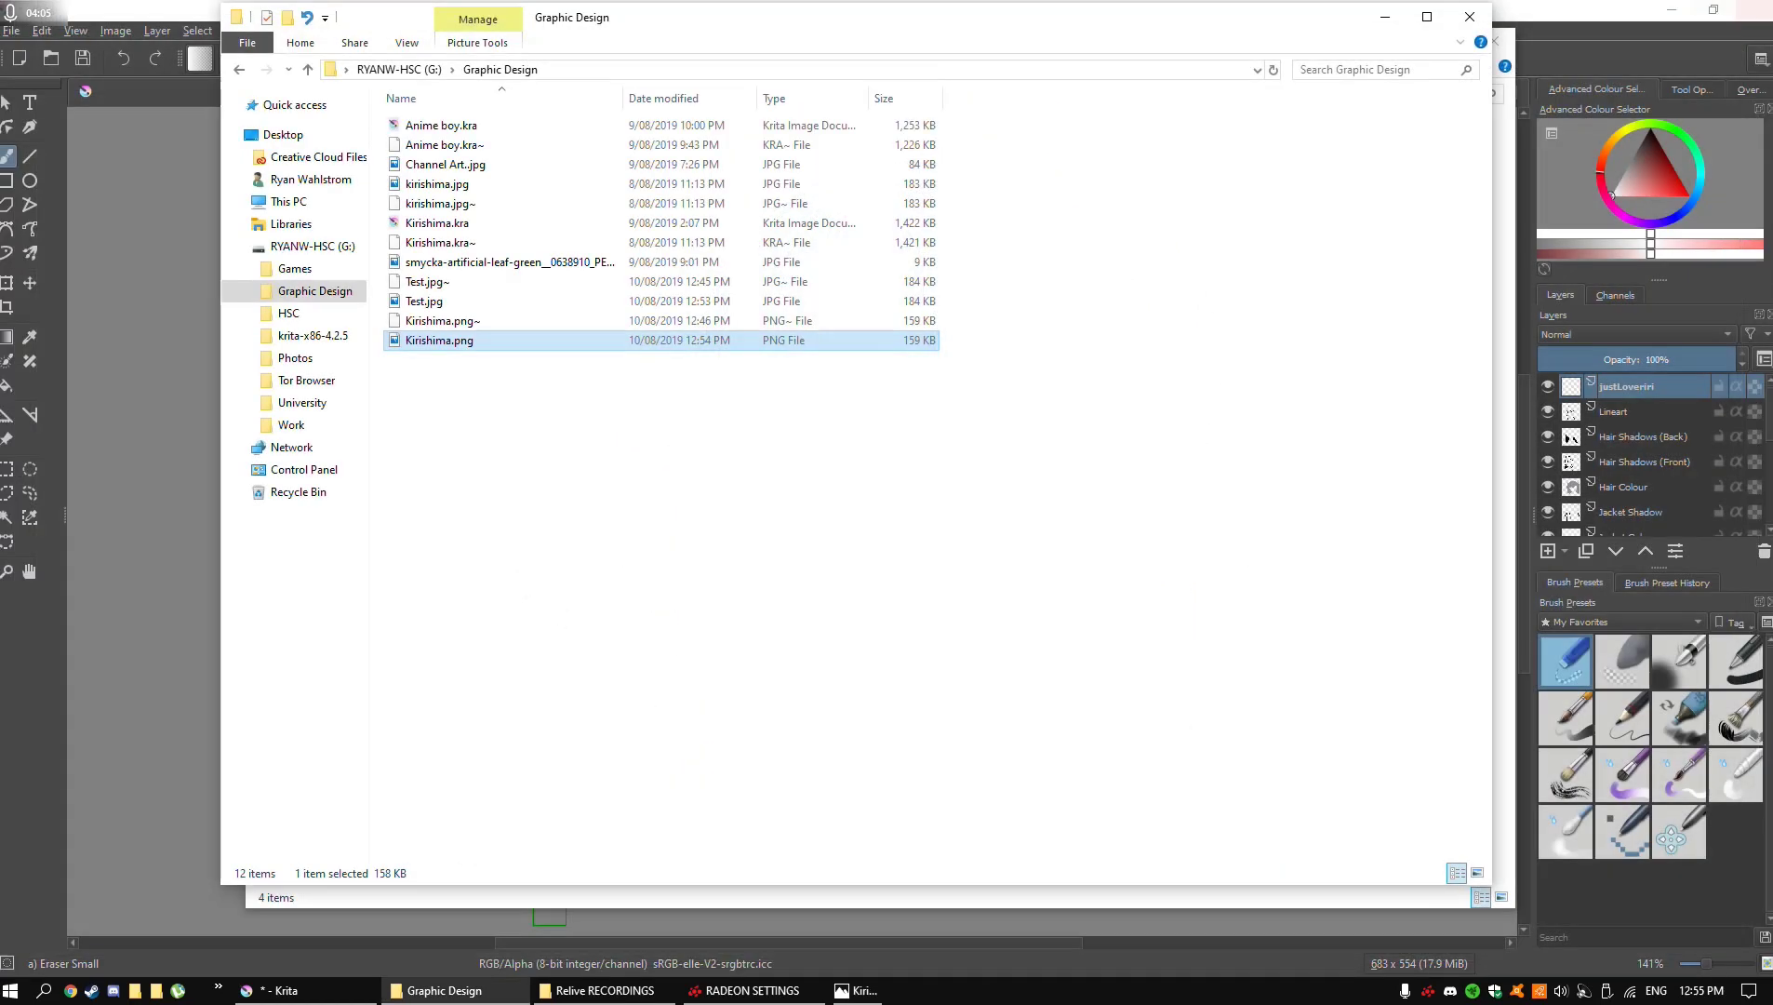
pyautogui.click(1470, 17)
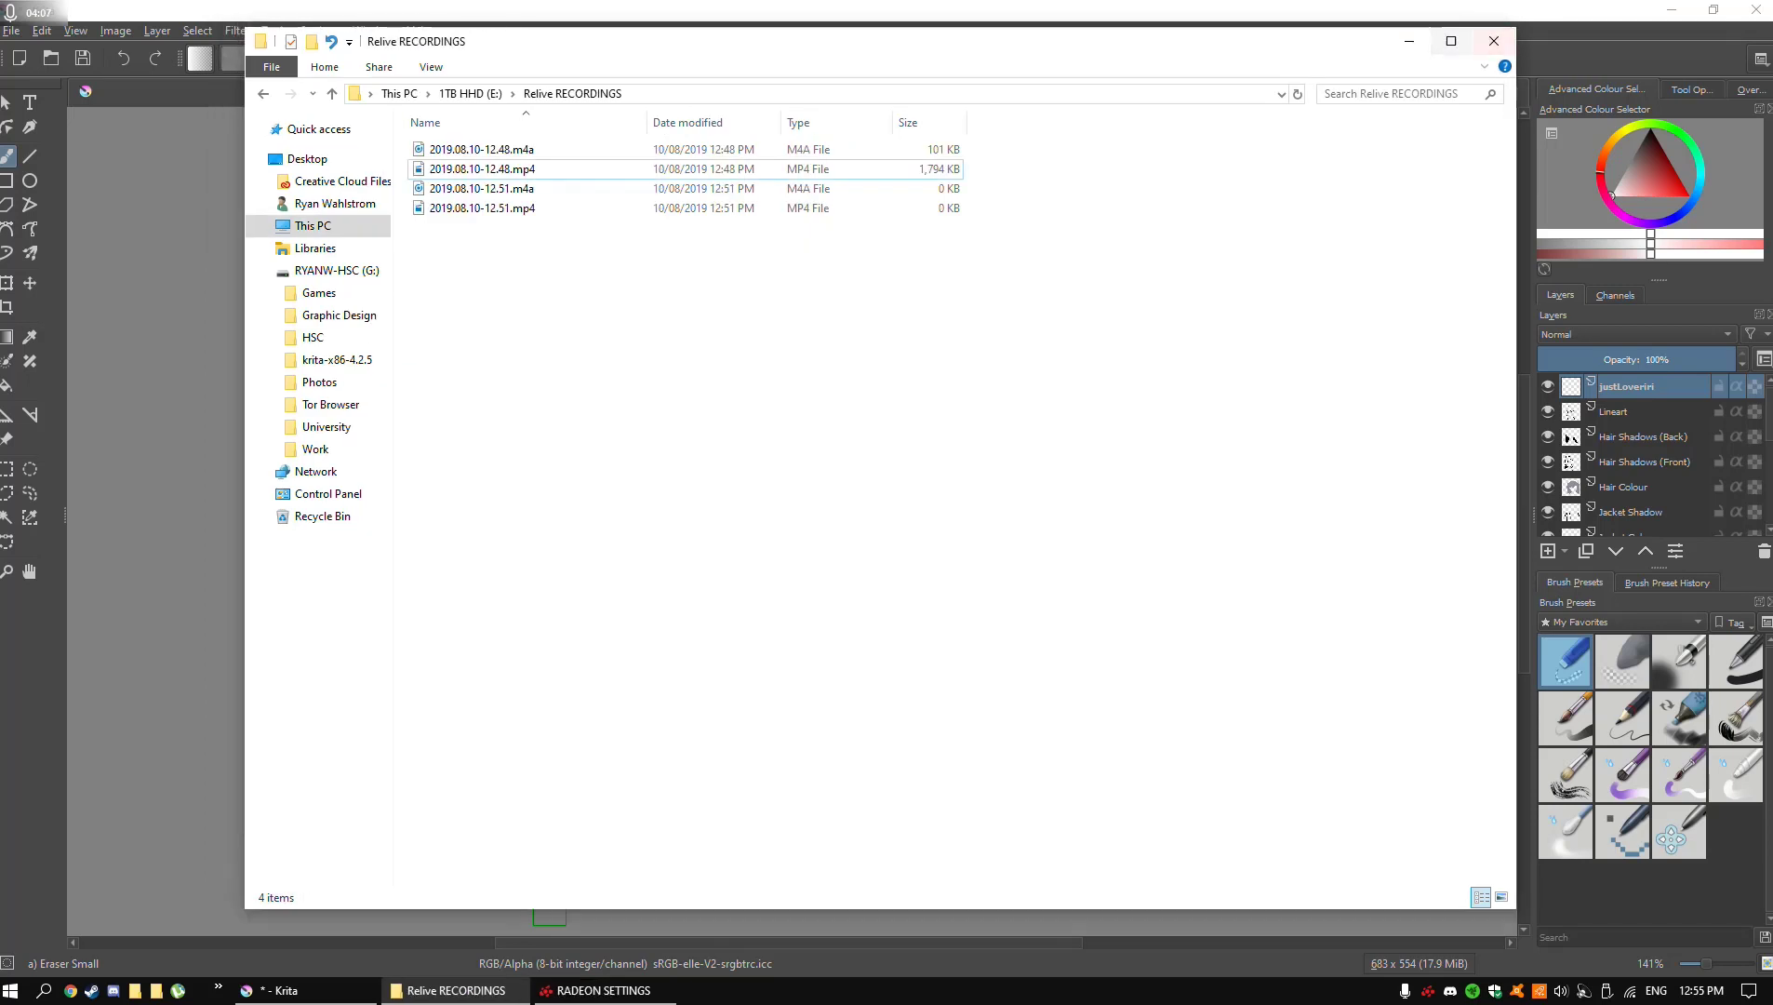